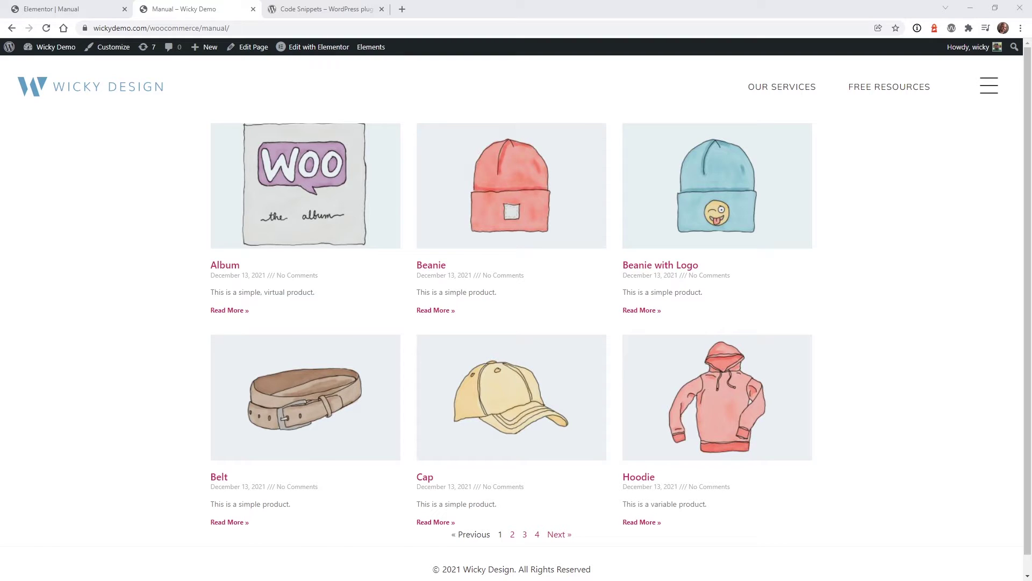
# Switch to the Code Snippets plugin page (version 2.14.3) in the WordPress.org Plugin Directory
pyautogui.hotkey('ctrl', 'Tab')
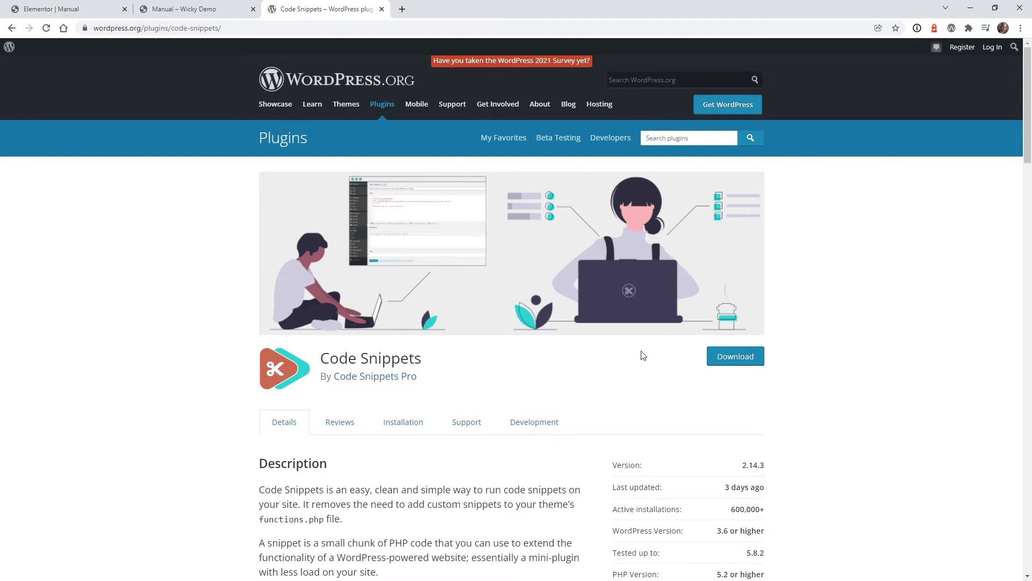
# Back in Elementor, expand the Posts widget's Query section and open its Source dropdown
pyautogui.hotkey('ctrl', 'Tab')
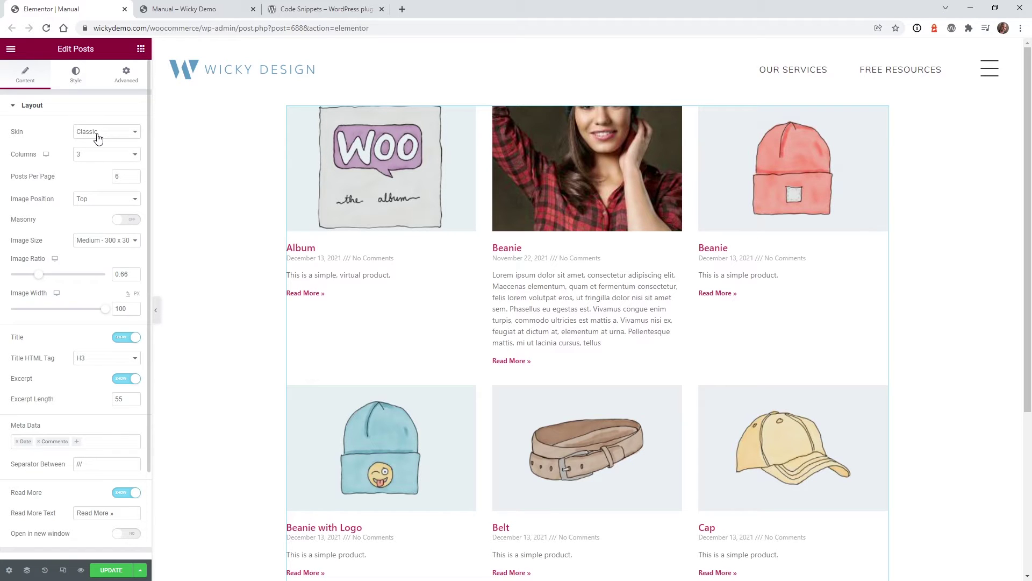
pyautogui.click(70, 114)
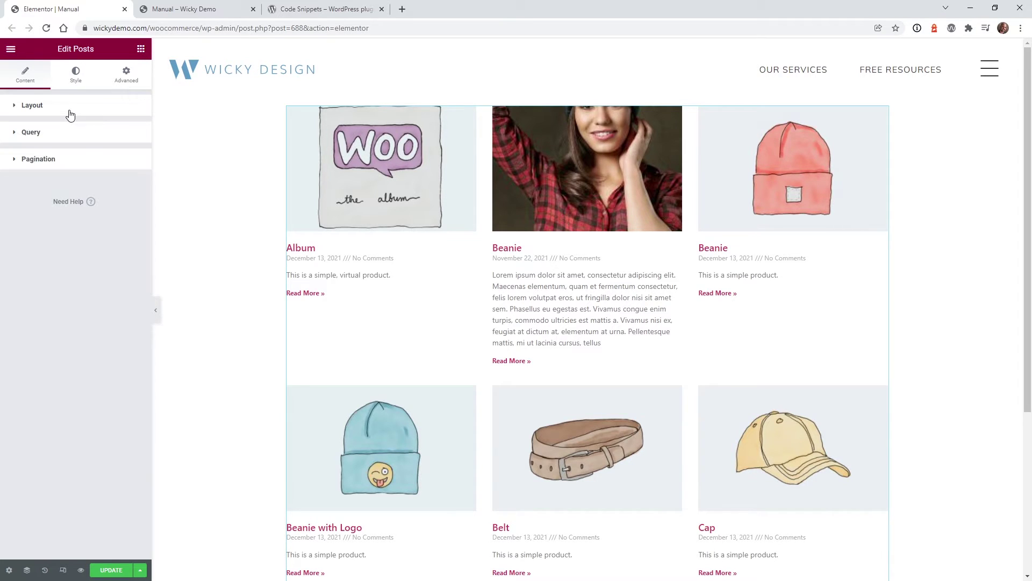
pyautogui.click(64, 136)
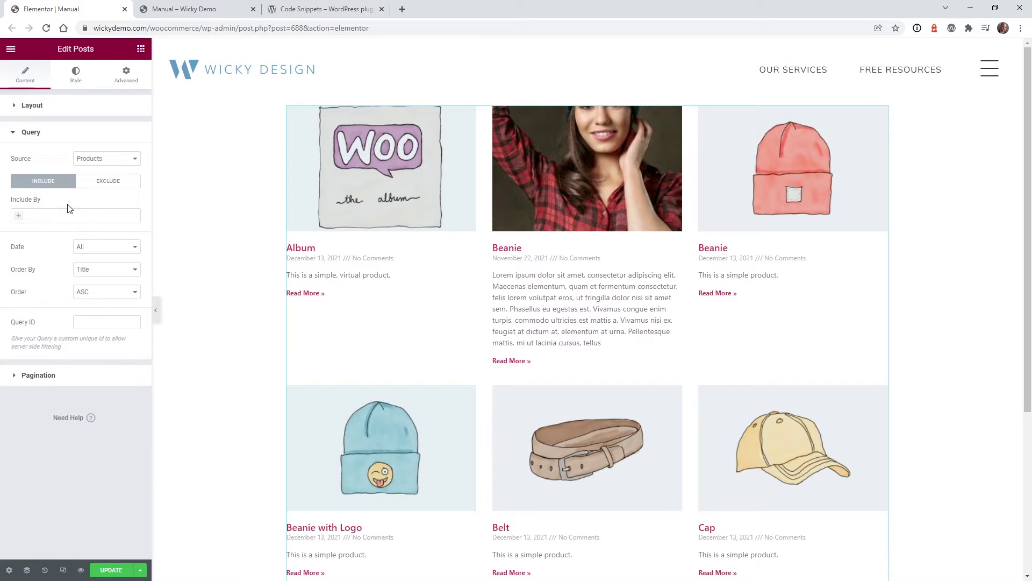
pyautogui.click(192, 4)
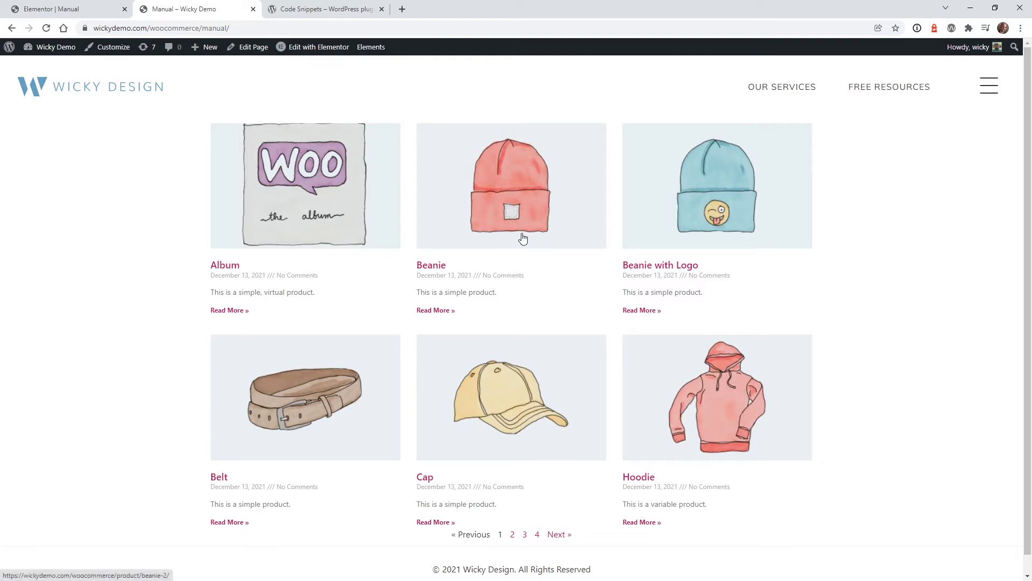
pyautogui.click(43, 7)
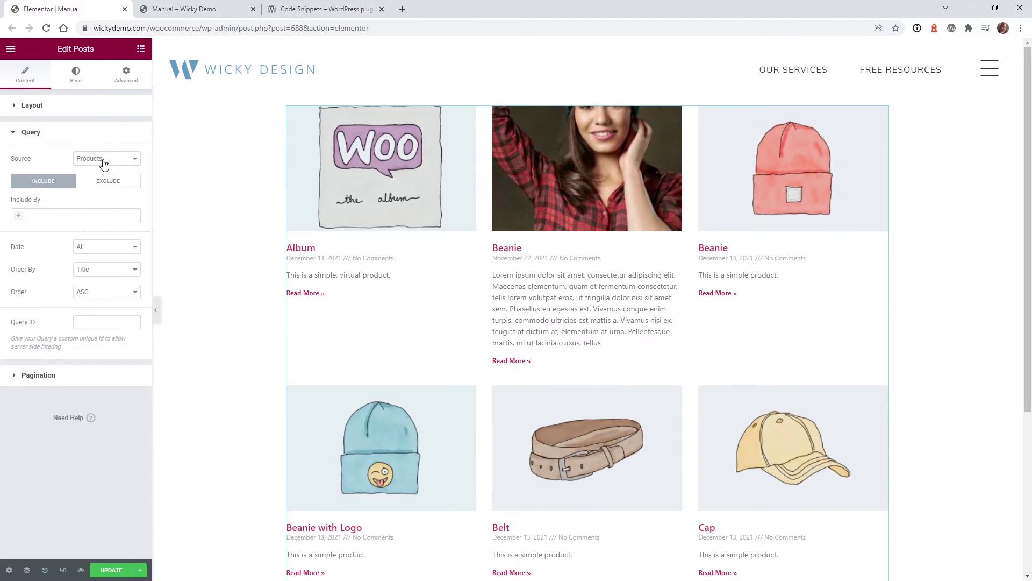
pyautogui.click(103, 163)
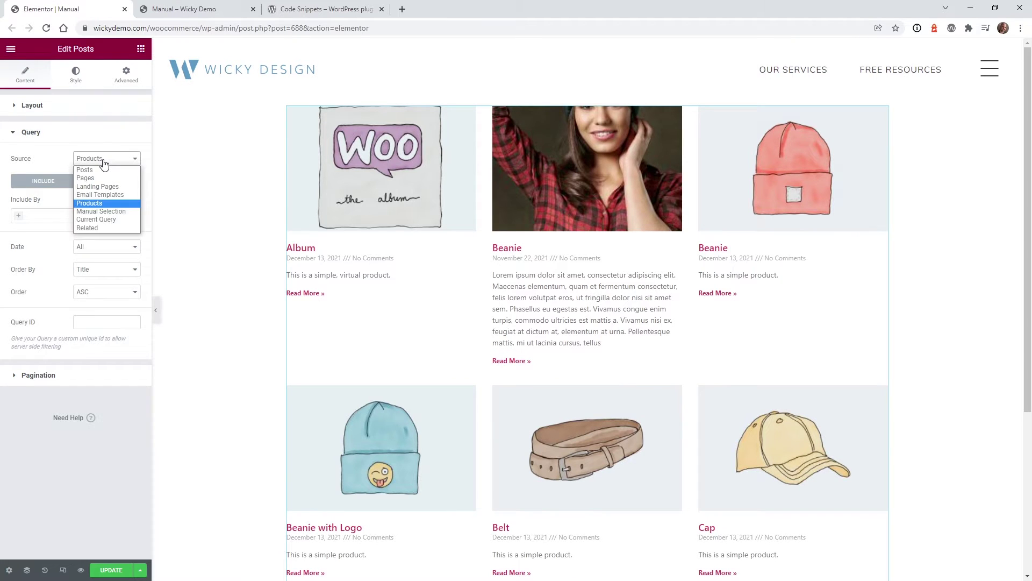
# Set the source to Manual Selection and add Hoodie with Logo
pyautogui.click(101, 212)
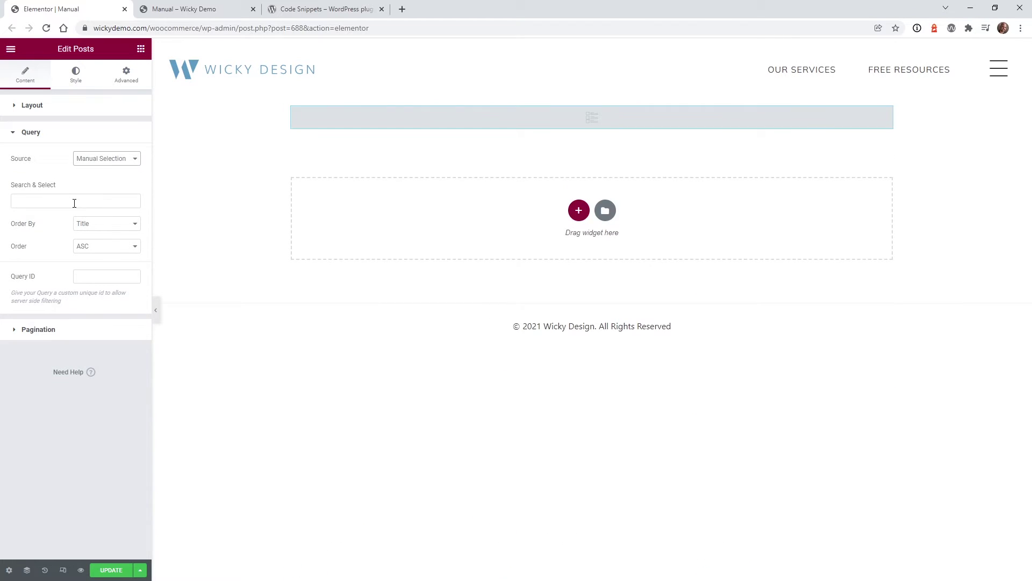
pyautogui.click(75, 203)
pyautogui.write('h')
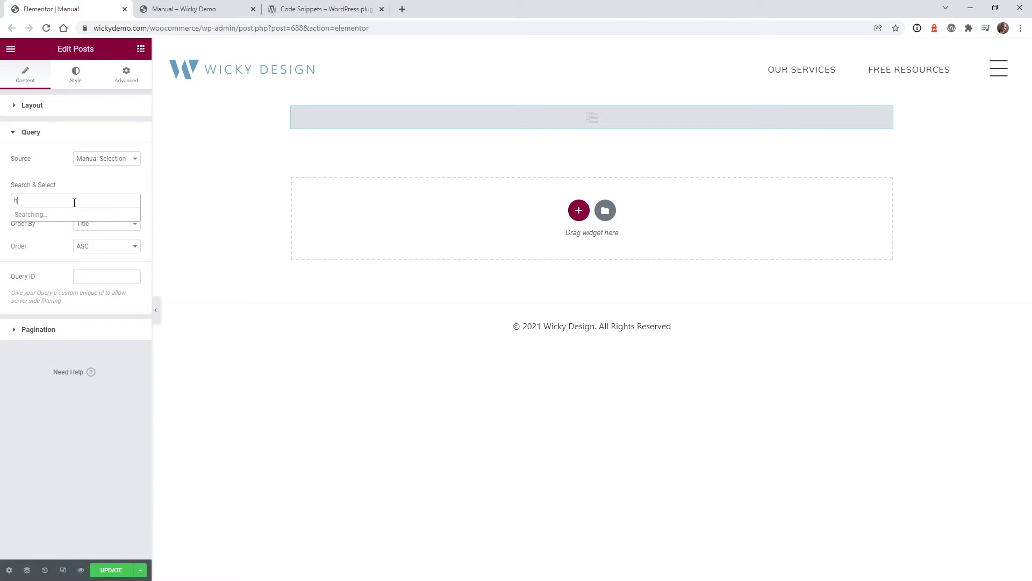
pyautogui.write('oo')
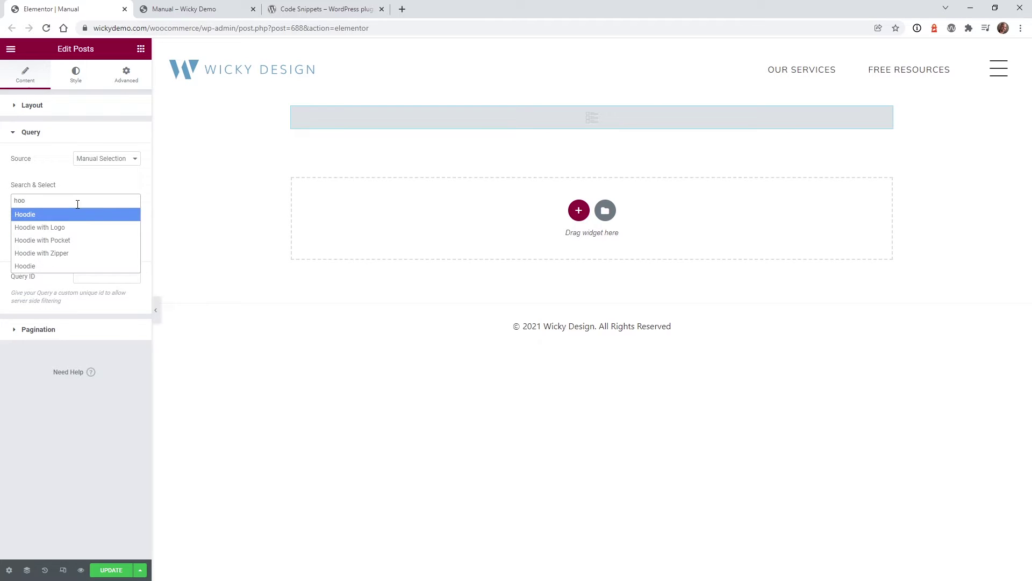
pyautogui.click(83, 231)
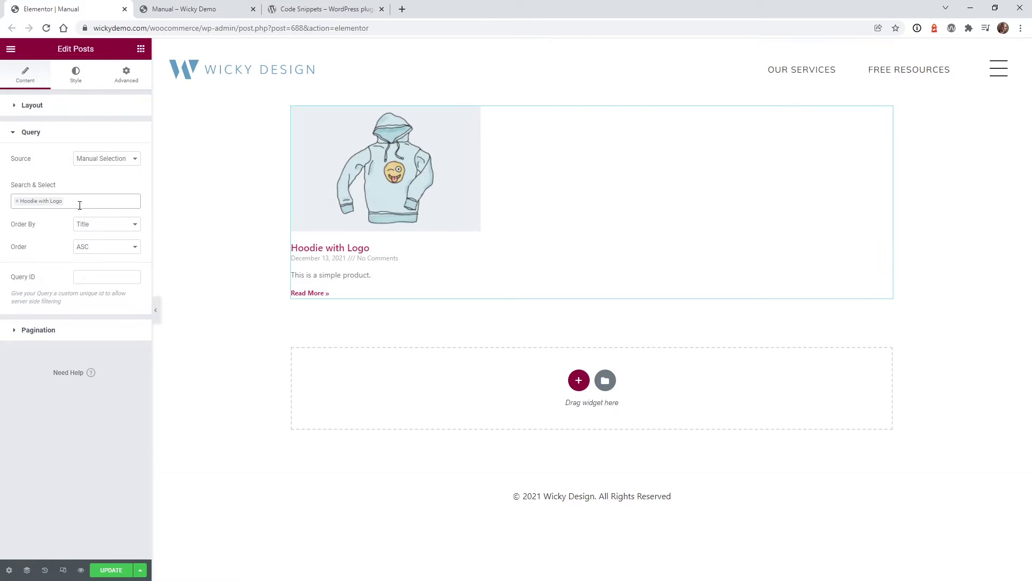
# Add Hoodie with Pocket as the second hand-picked item and close the search suggestions
pyautogui.click(80, 205)
pyautogui.write('hood')
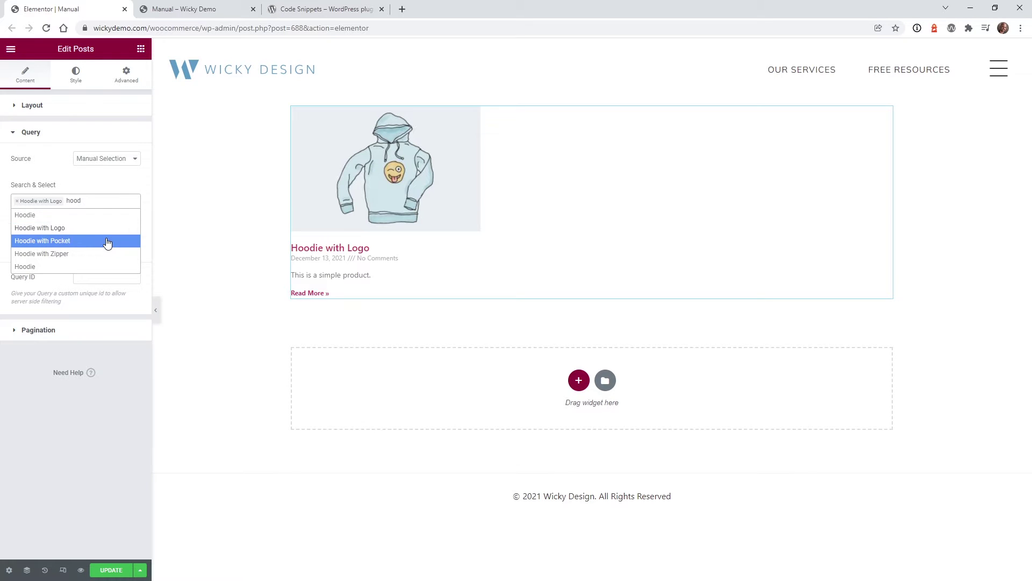
pyautogui.click(104, 238)
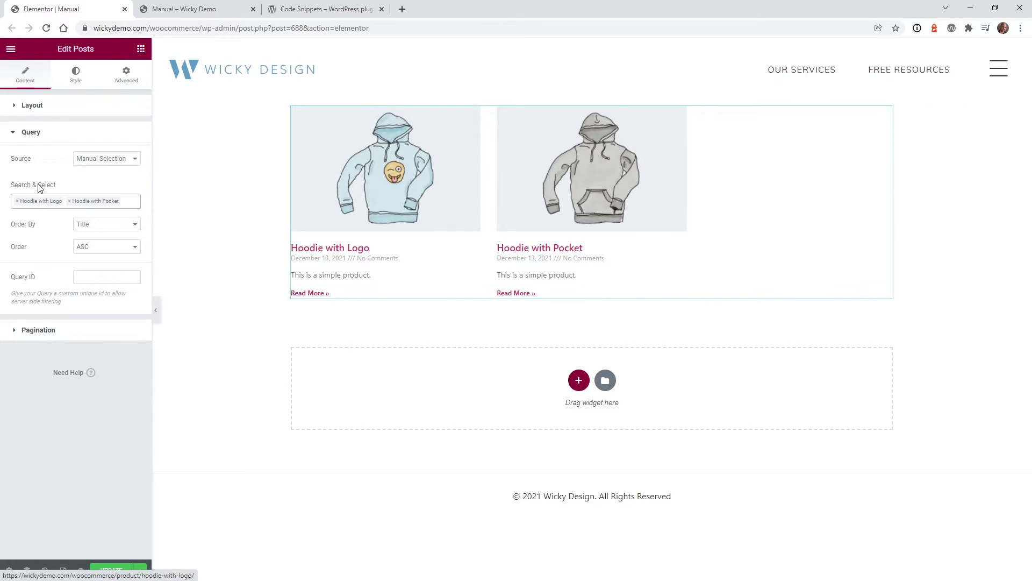
pyautogui.click(84, 202)
pyautogui.click(54, 196)
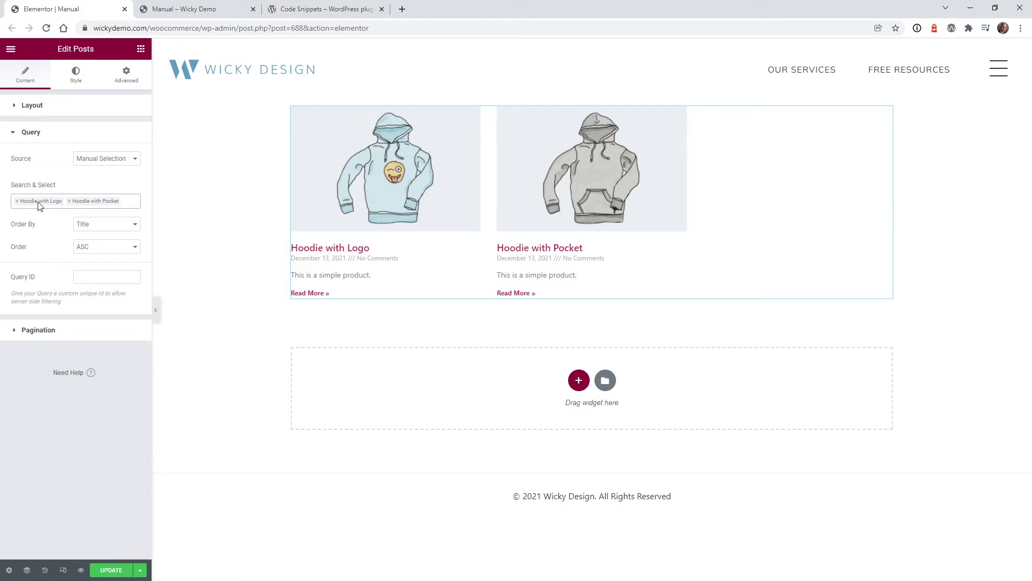
pyautogui.click(65, 202)
pyautogui.click(61, 204)
pyautogui.click(98, 205)
pyautogui.click(128, 204)
pyautogui.click(128, 204)
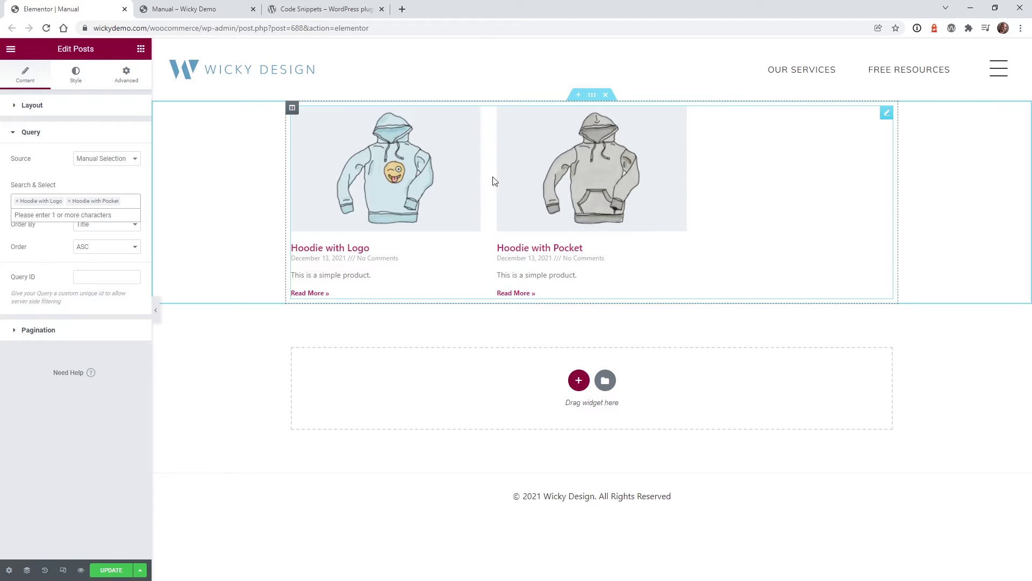
# Remove Hoodie with Pocket and Hoodie with Logo, and set Source back to Products
pyautogui.click(69, 200)
pyautogui.click(18, 202)
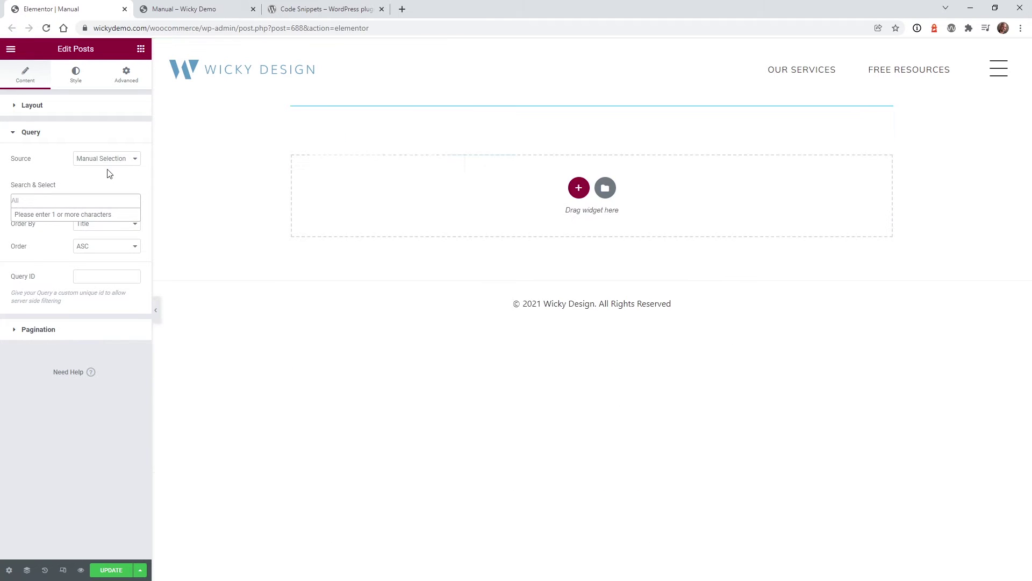
pyautogui.click(108, 161)
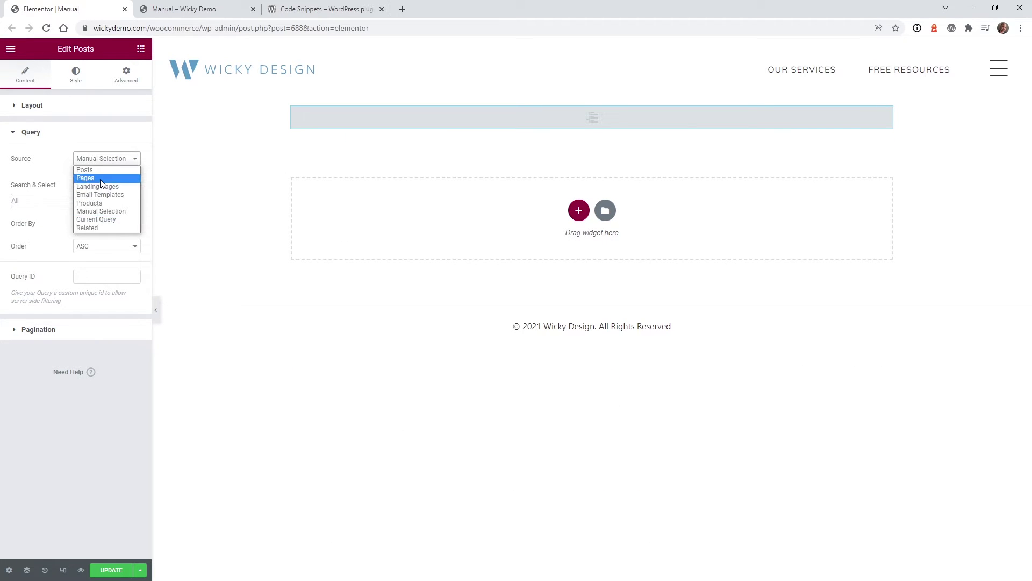
pyautogui.click(102, 203)
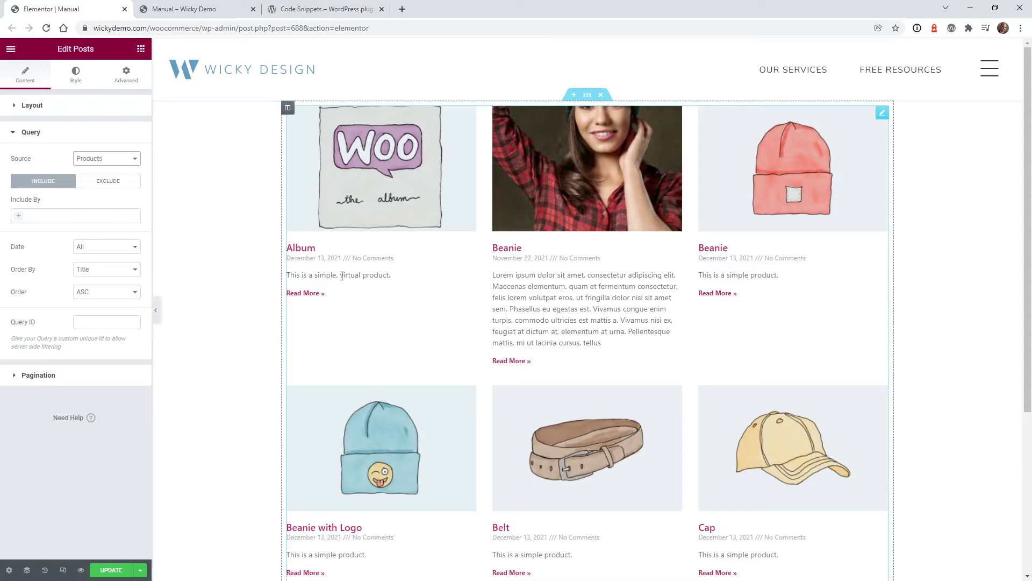
# Compare against the WooCommerce products list and return to the Elementor editor
pyautogui.click(193, 16)
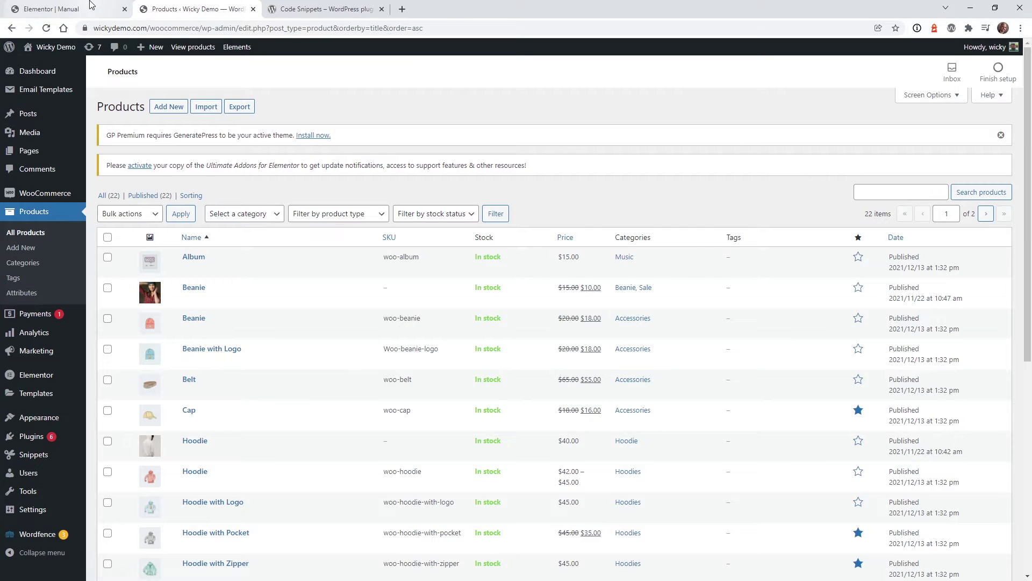
pyautogui.click(52, 9)
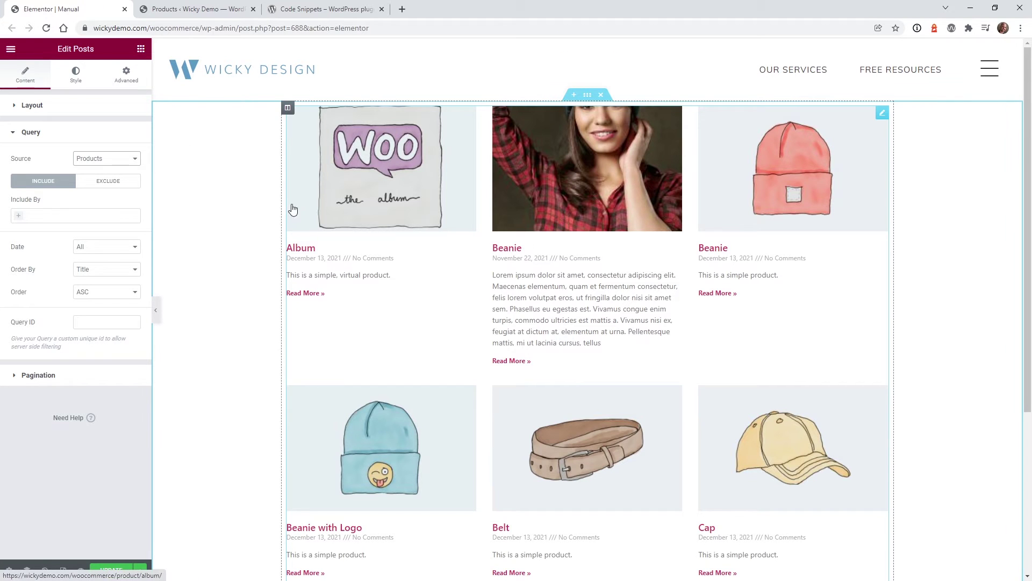
pyautogui.click(191, 11)
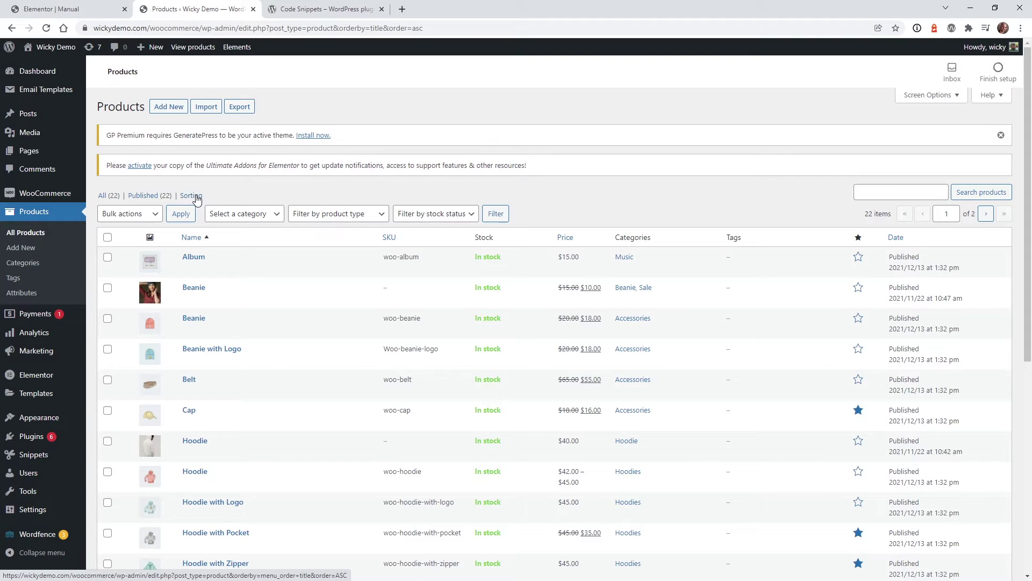
pyautogui.click(50, 5)
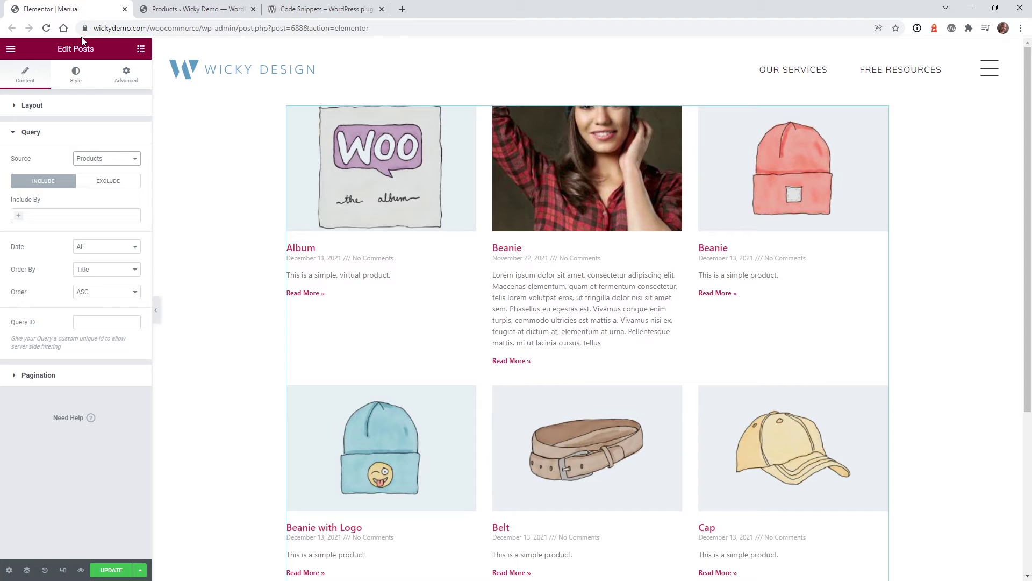
# Enter menu_order as the Posts widget's Query ID, save the page, and go to the Products list
pyautogui.click(90, 326)
pyautogui.click(328, 9)
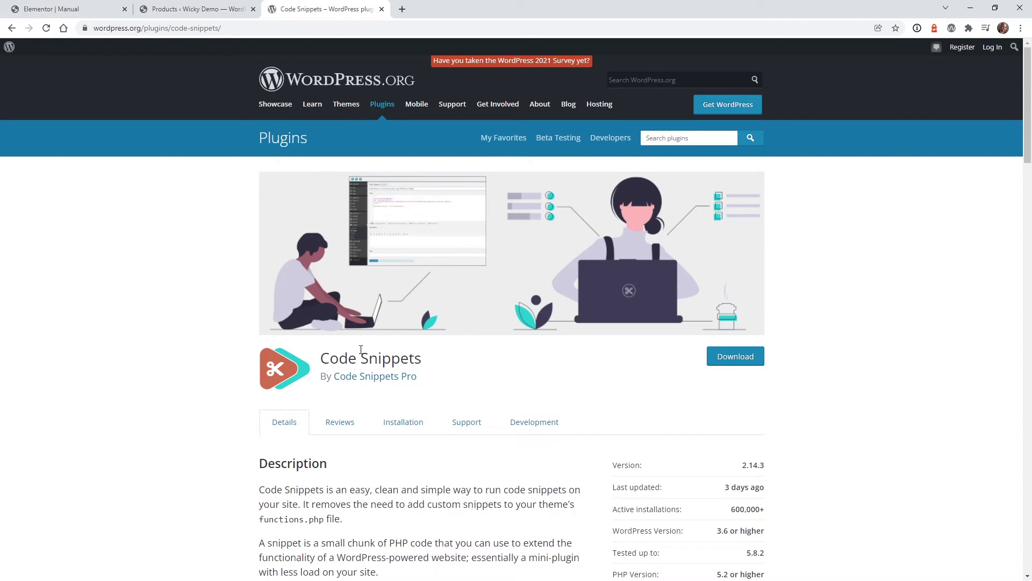
pyautogui.click(87, 9)
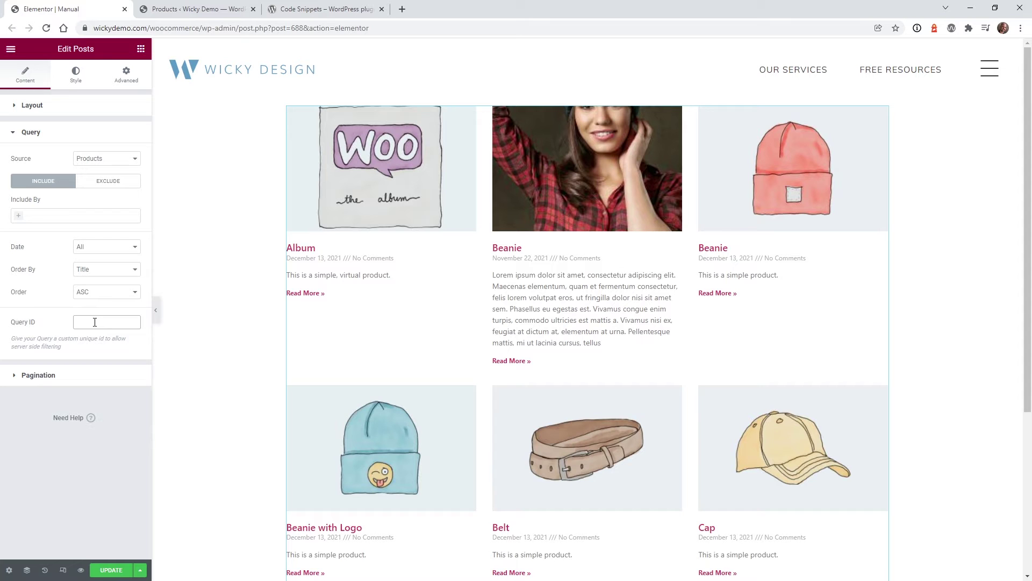
pyautogui.write('m')
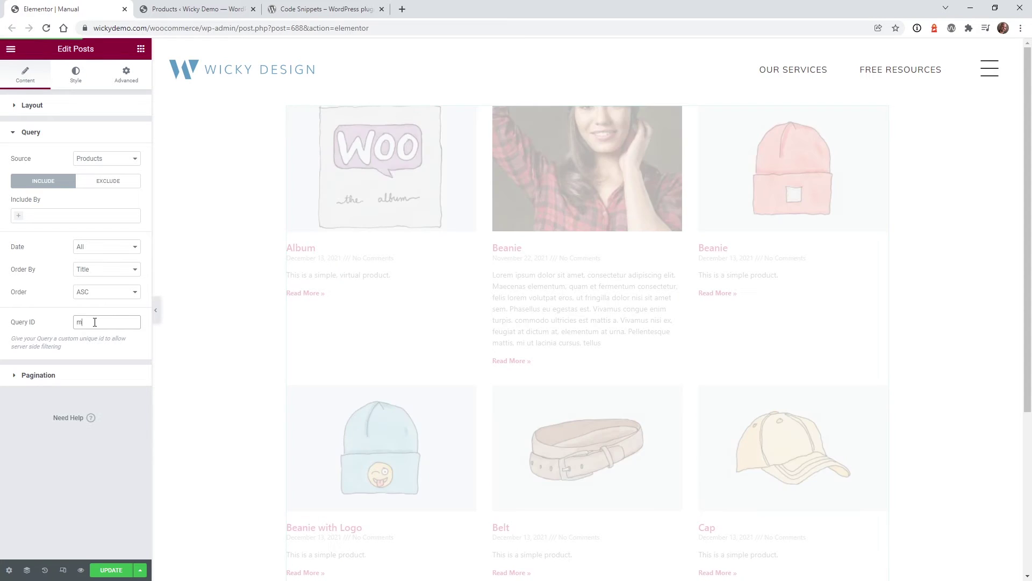
pyautogui.write('enu_order')
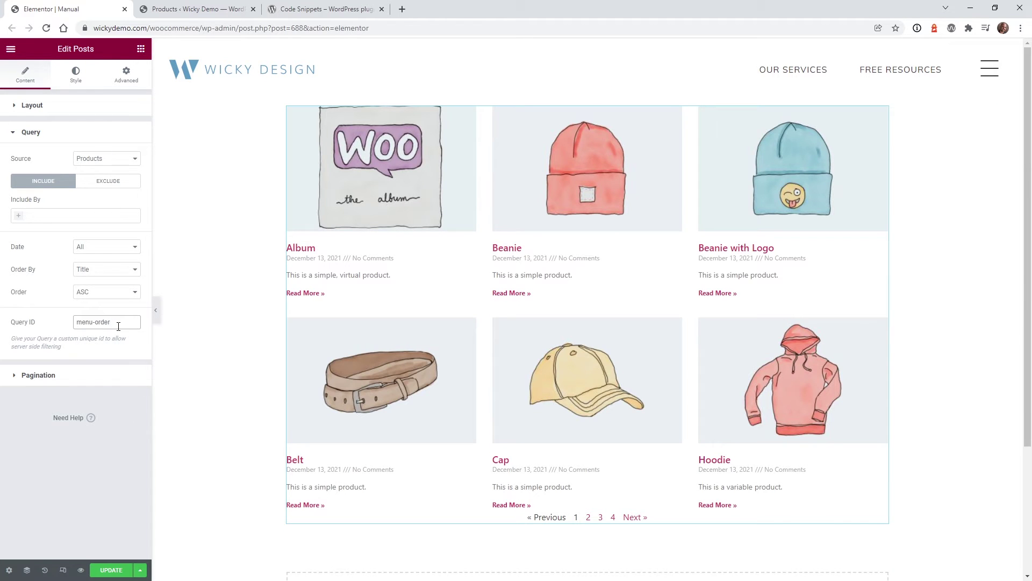
pyautogui.click(105, 572)
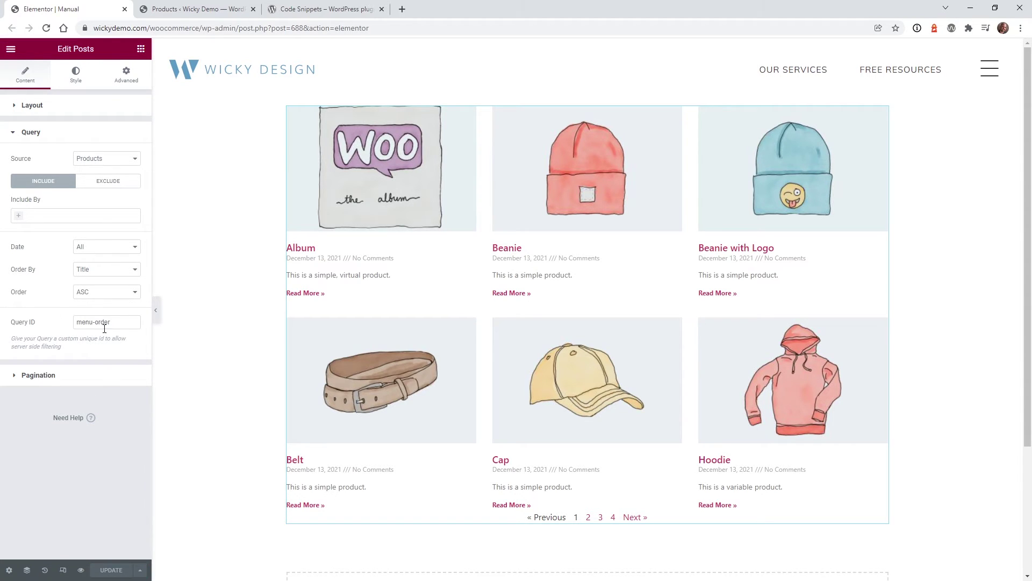
pyautogui.click(195, 5)
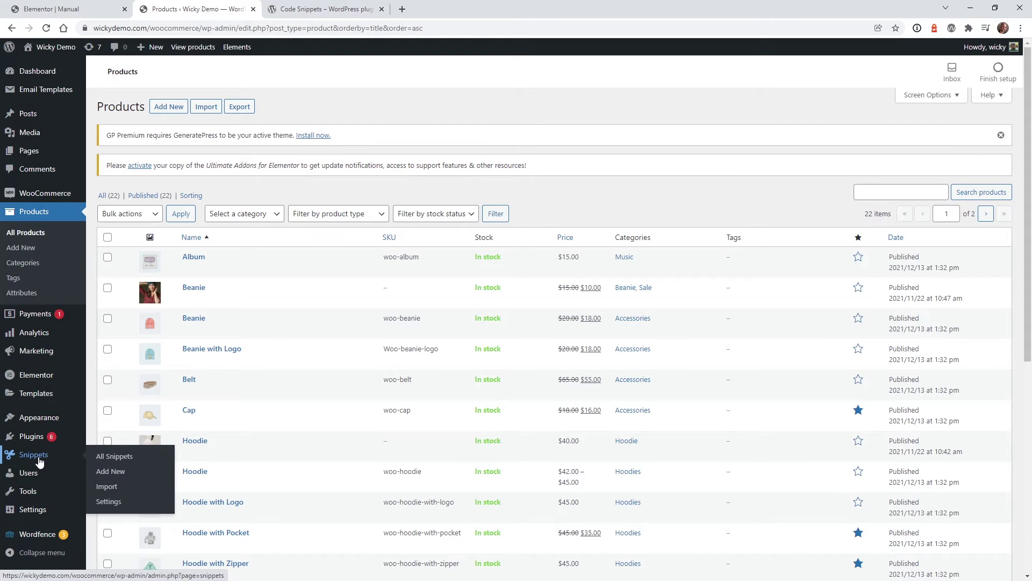
# Open the Menu Order Query snippet and delete its empty line 3
pyautogui.click(32, 457)
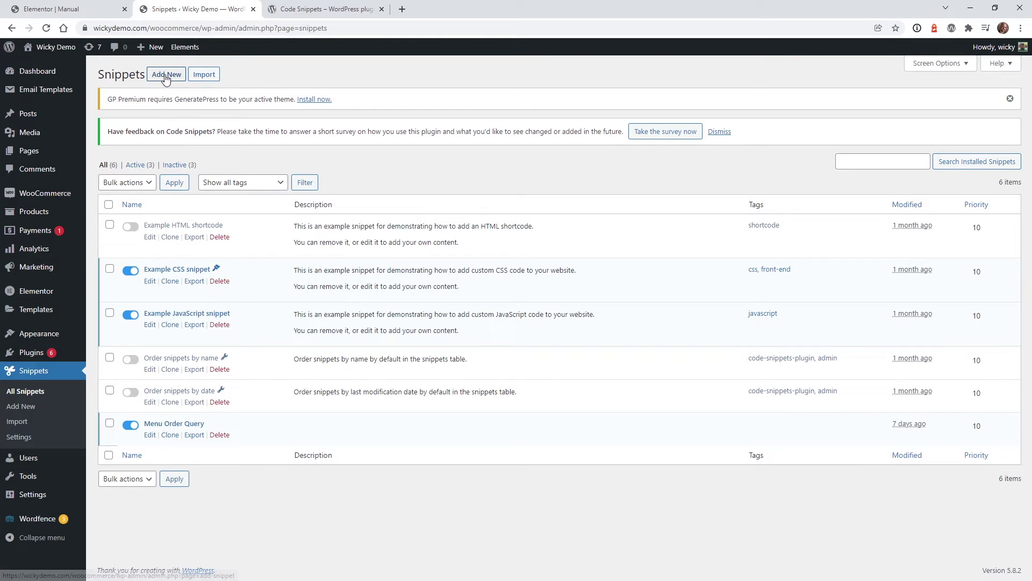
pyautogui.click(171, 425)
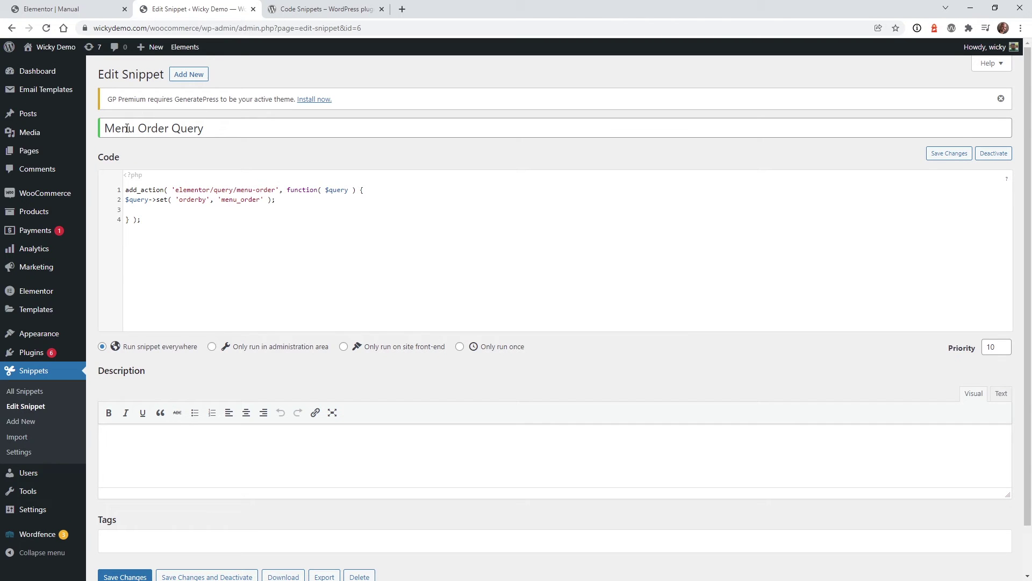
pyautogui.moveTo(151, 224); pyautogui.dragTo(114, 186)
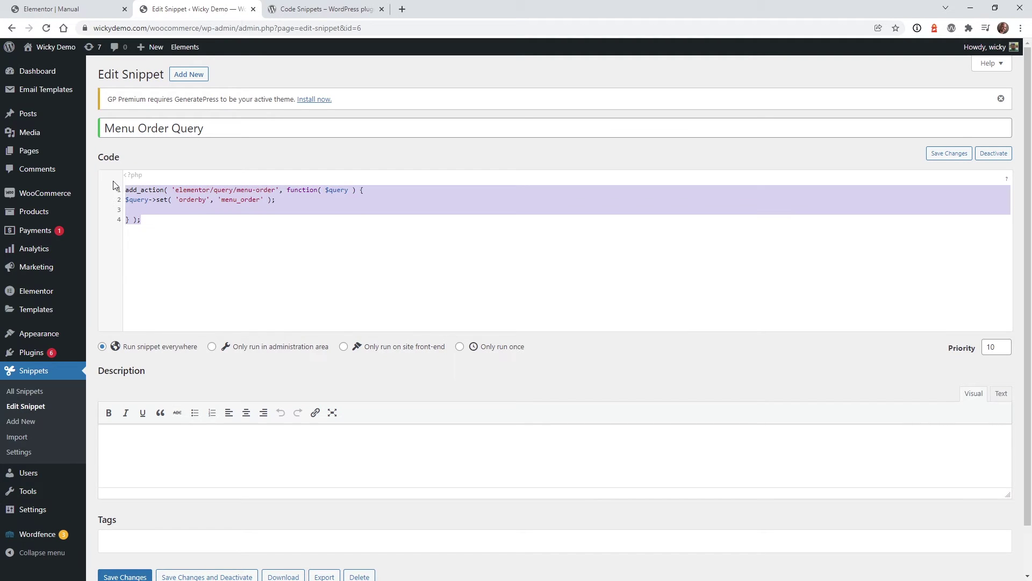
pyautogui.click(283, 201)
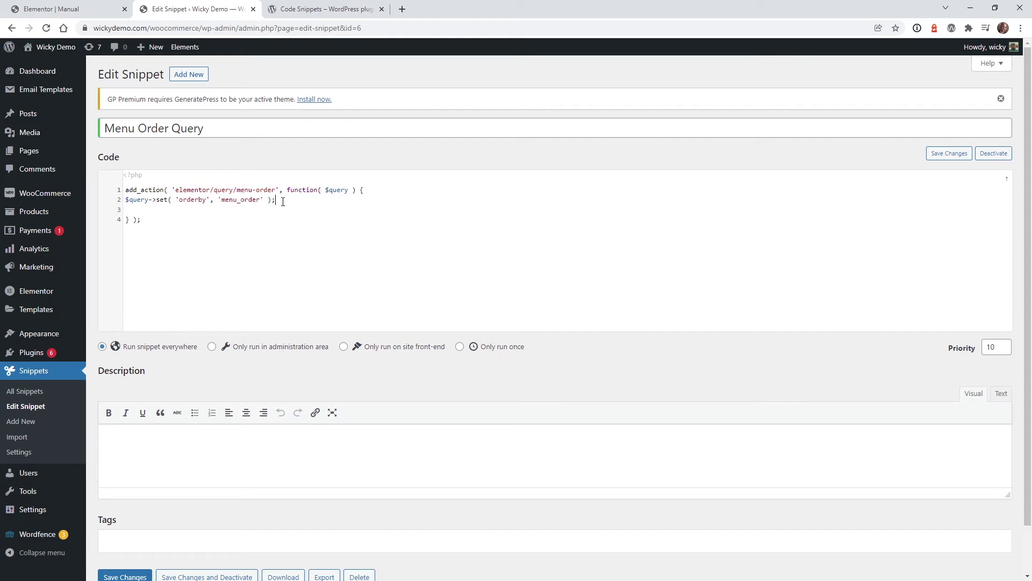
pyautogui.press('Delete')
# Verify the menu-order hook name against Elementor's Query ID and save the snippet
pyautogui.click(86, 9)
pyautogui.click(186, 7)
pyautogui.moveTo(237, 189); pyautogui.dragTo(277, 192)
pyautogui.click(147, 199)
pyautogui.click(121, 576)
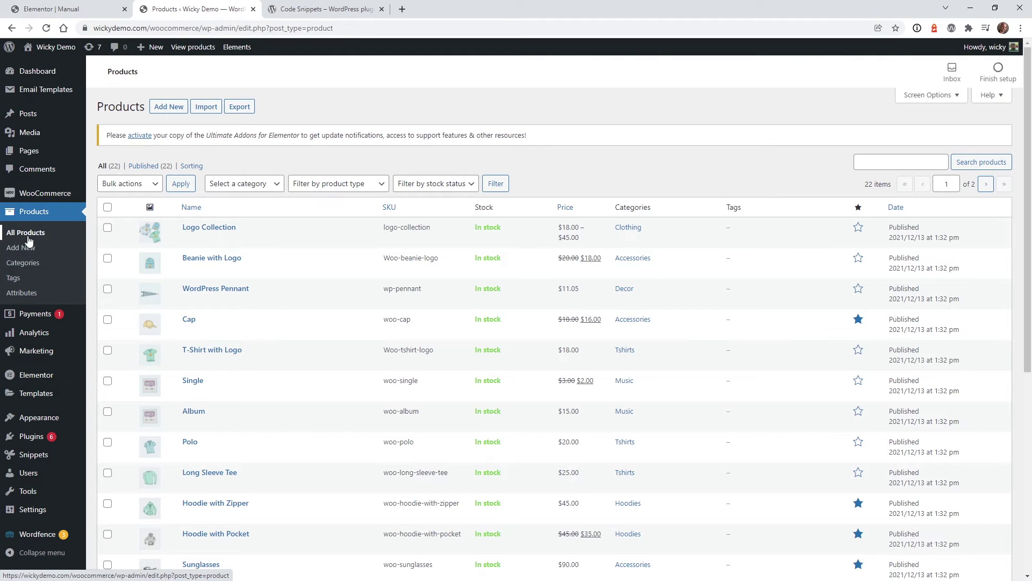
# Switch the products list to Sorting order, then view the live Manual page grid
pyautogui.click(192, 168)
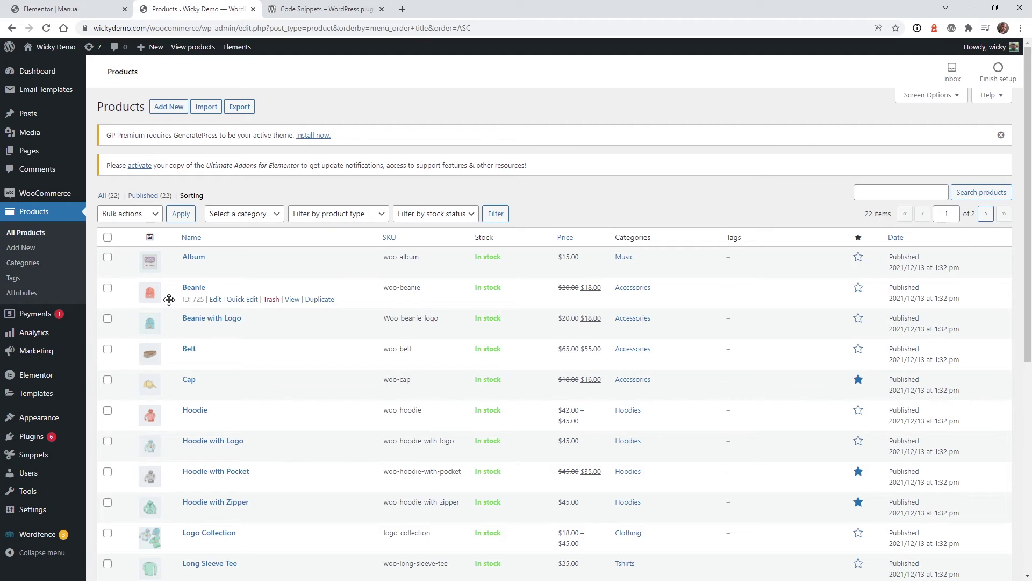
pyautogui.click(68, 5)
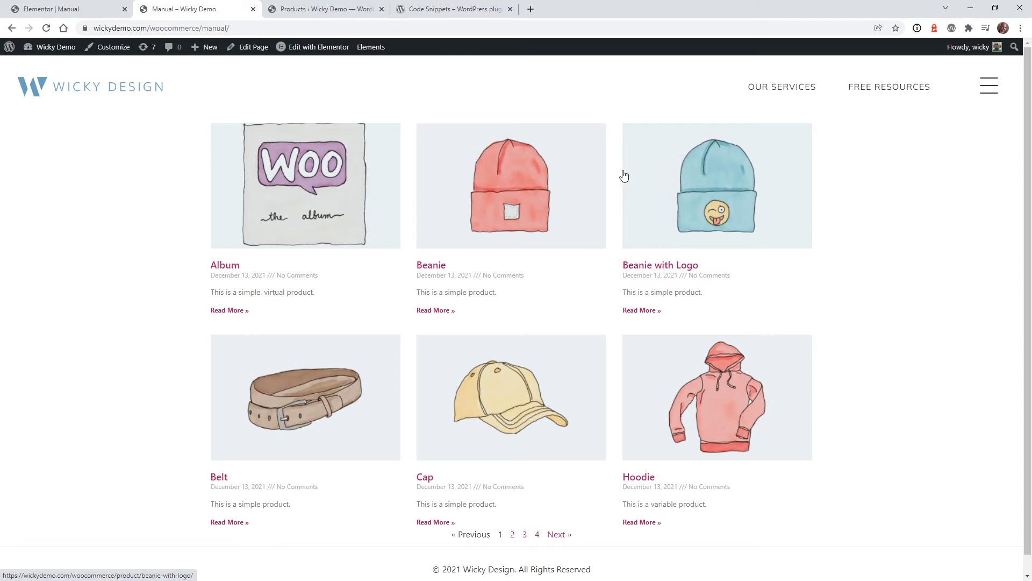
# Drag Beanie with Logo to the top of the product order and check the live grid
pyautogui.click(109, 4)
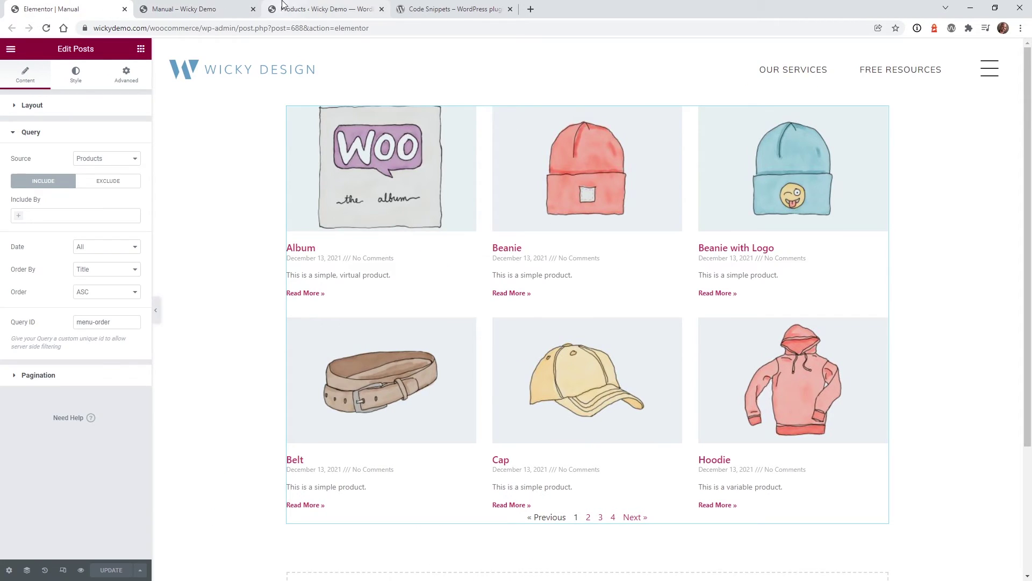
pyautogui.moveTo(323, 9); pyautogui.dragTo(65, 8)
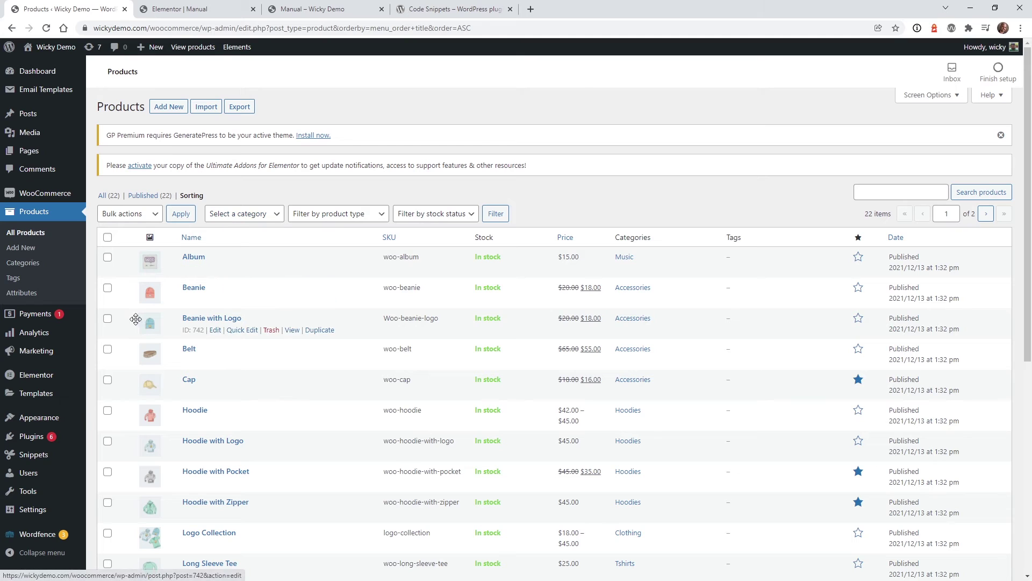
pyautogui.moveTo(134, 323); pyautogui.dragTo(135, 250)
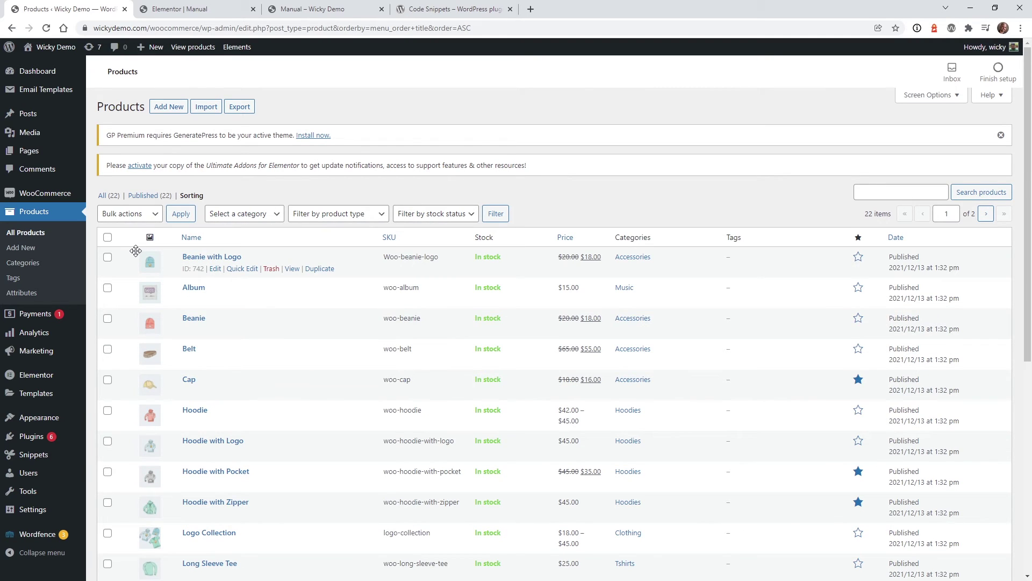
pyautogui.click(306, 7)
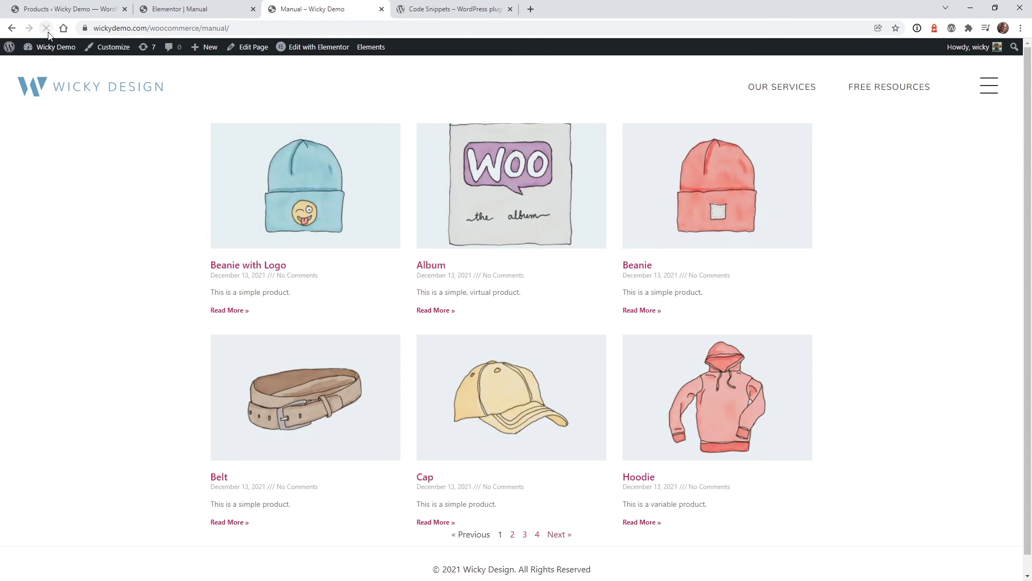
pyautogui.click(58, 9)
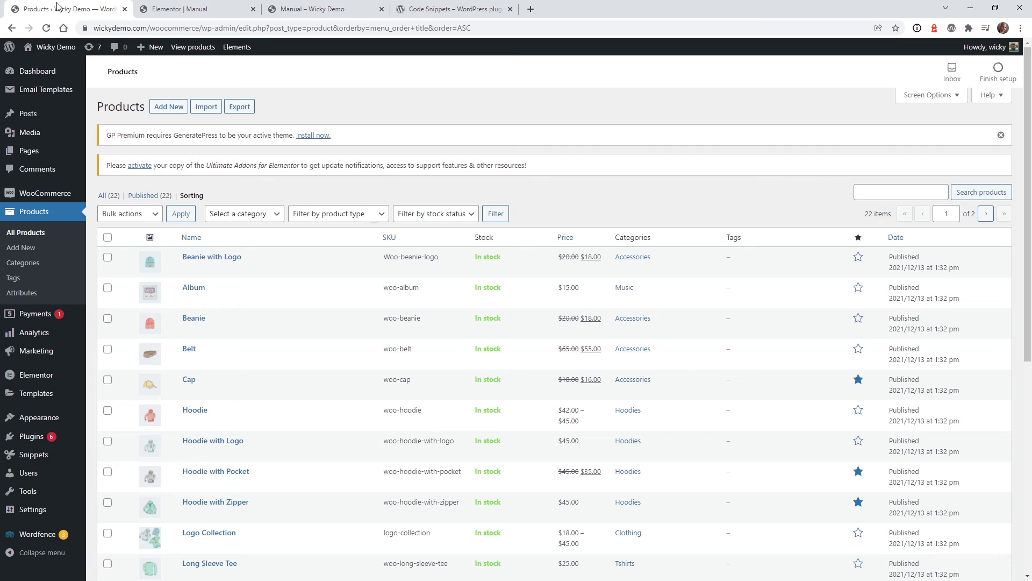
# Move Cap to second and Hoodie with Logo to the top, then reload the shop page
pyautogui.moveTo(125, 382); pyautogui.dragTo(125, 289)
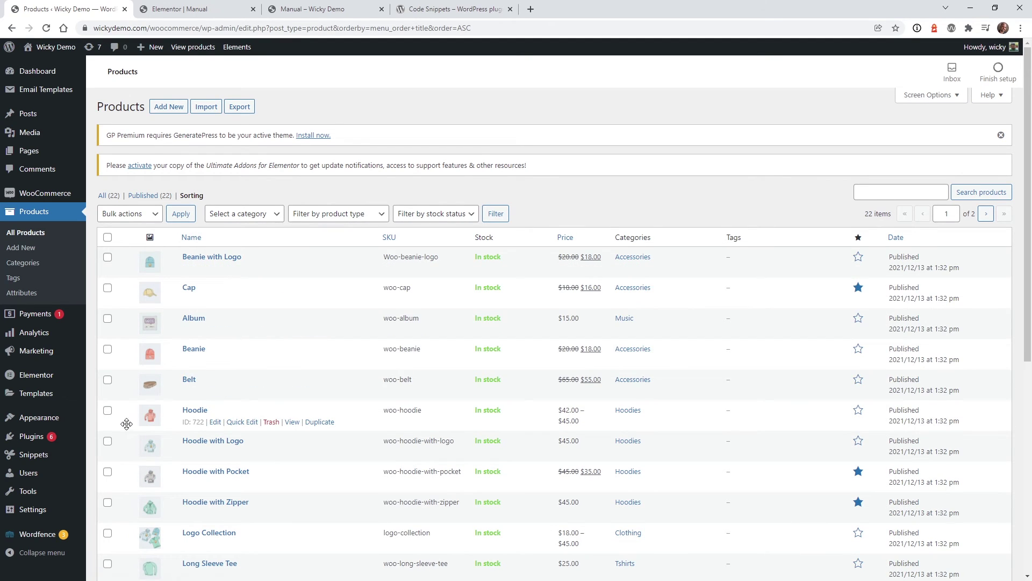
pyautogui.moveTo(126, 450); pyautogui.dragTo(129, 261)
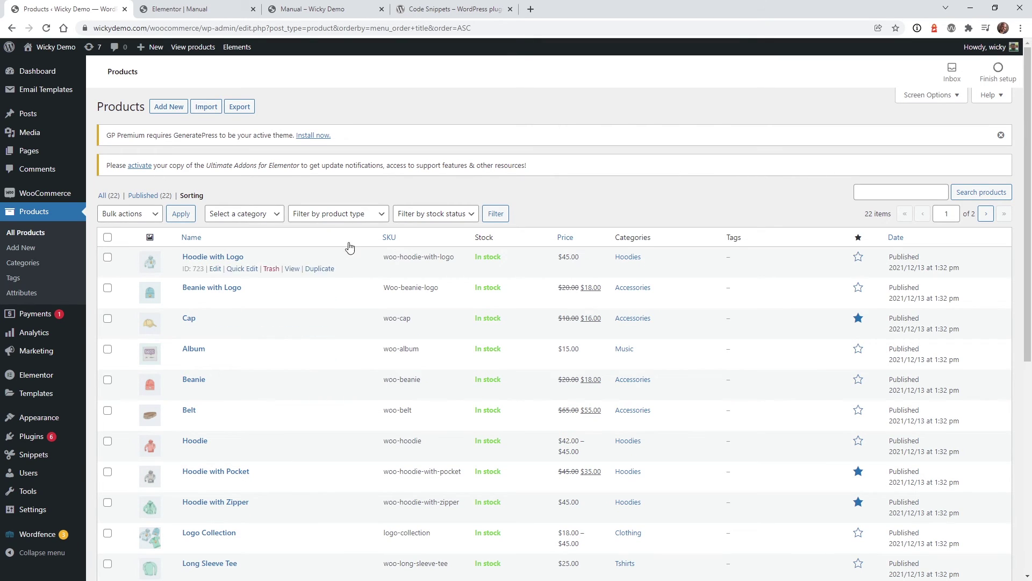
pyautogui.click(204, 4)
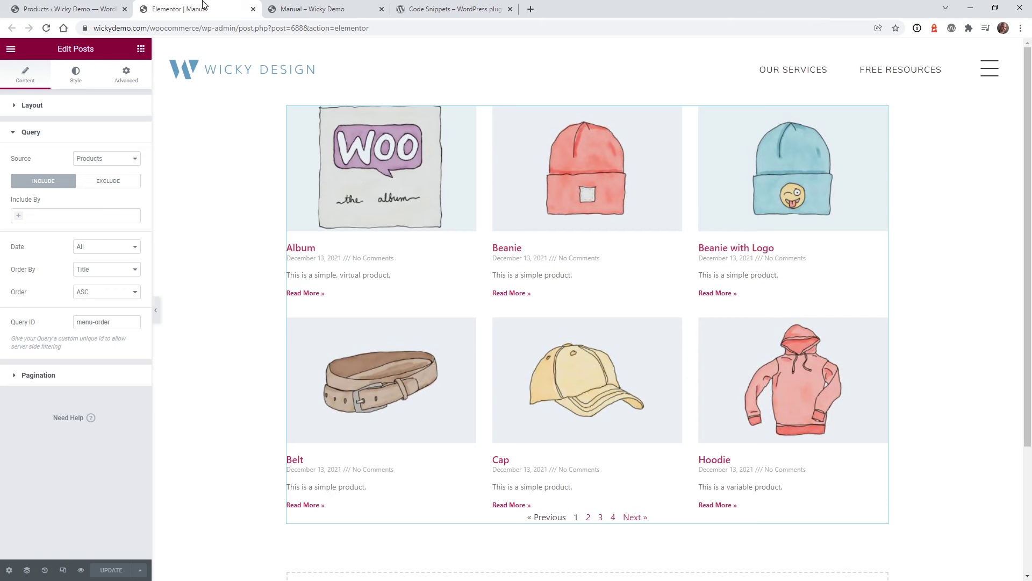
pyautogui.click(293, 4)
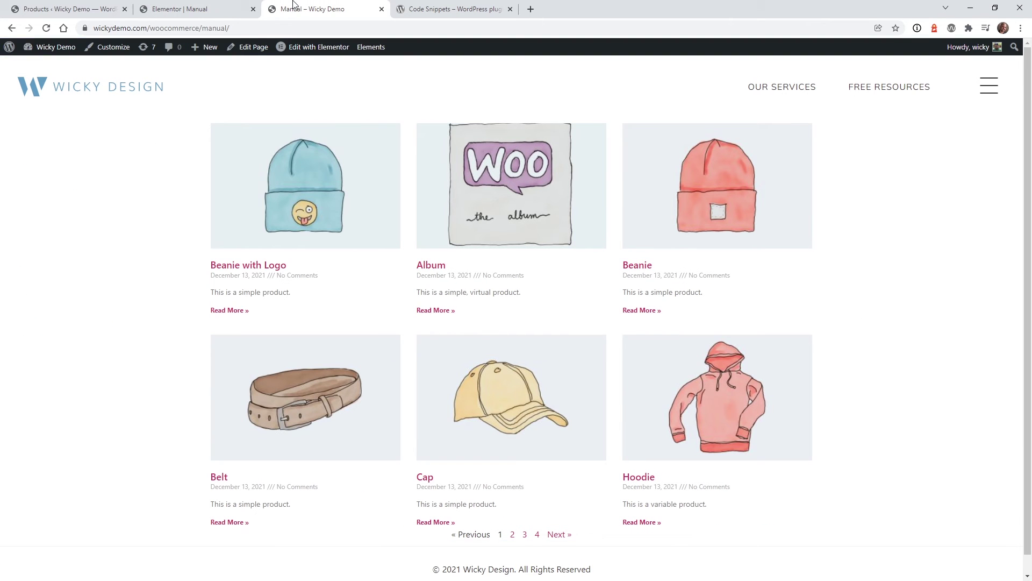
pyautogui.click(47, 28)
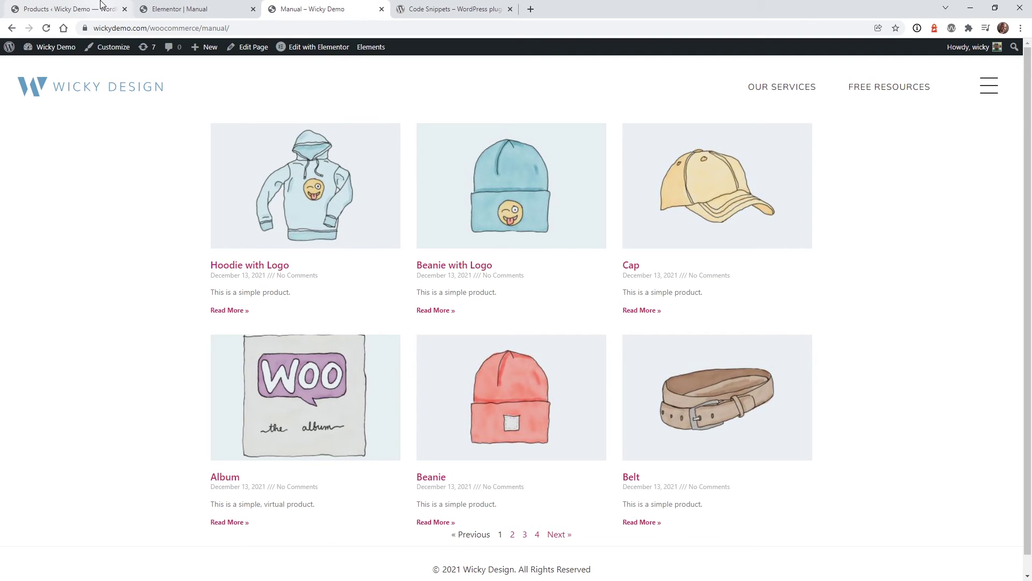
# Set the Posts widget's Include By to Term with Clothing > Hoodies, then return to Products admin
pyautogui.click(193, 8)
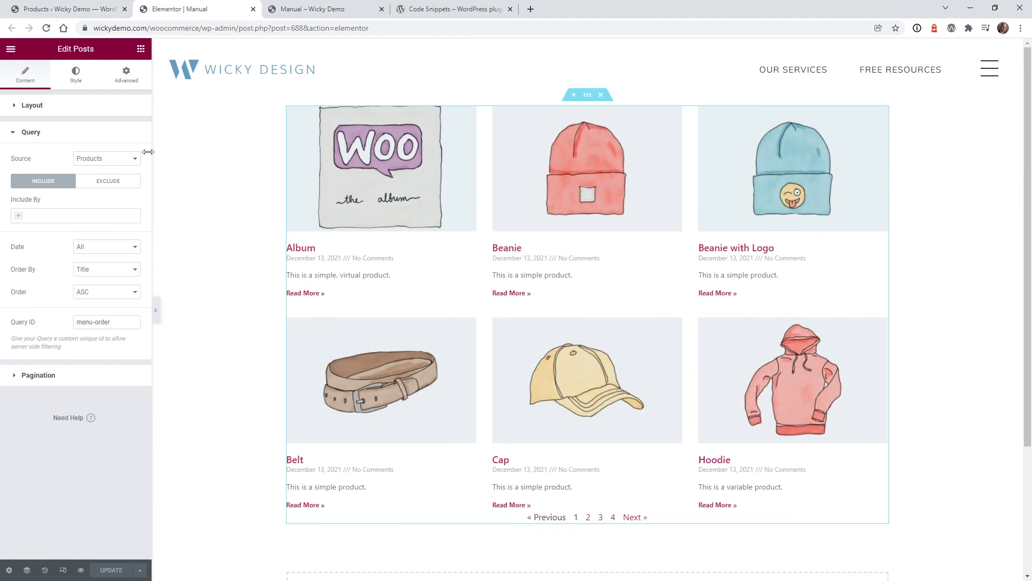
pyautogui.click(55, 216)
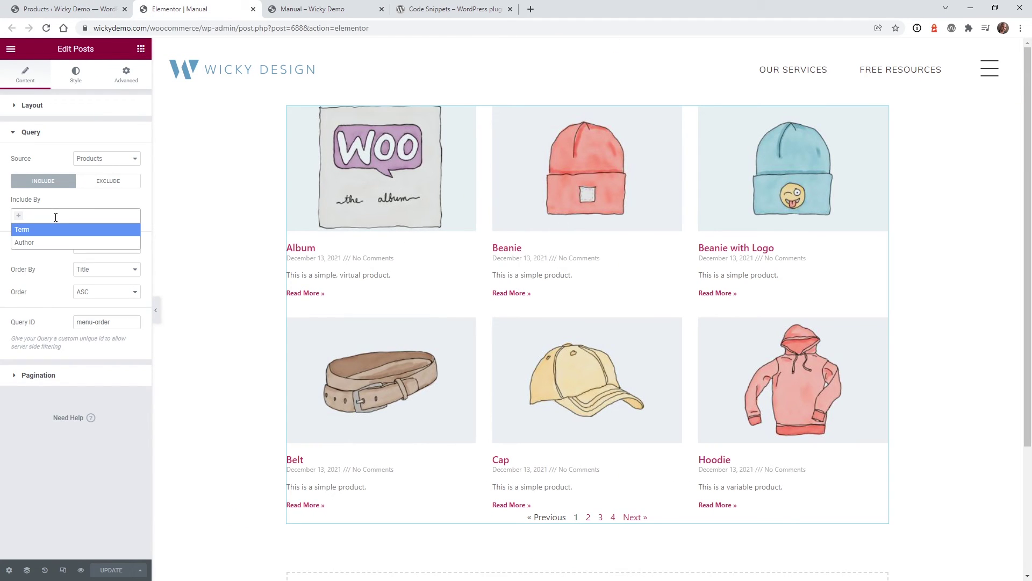
pyautogui.click(29, 230)
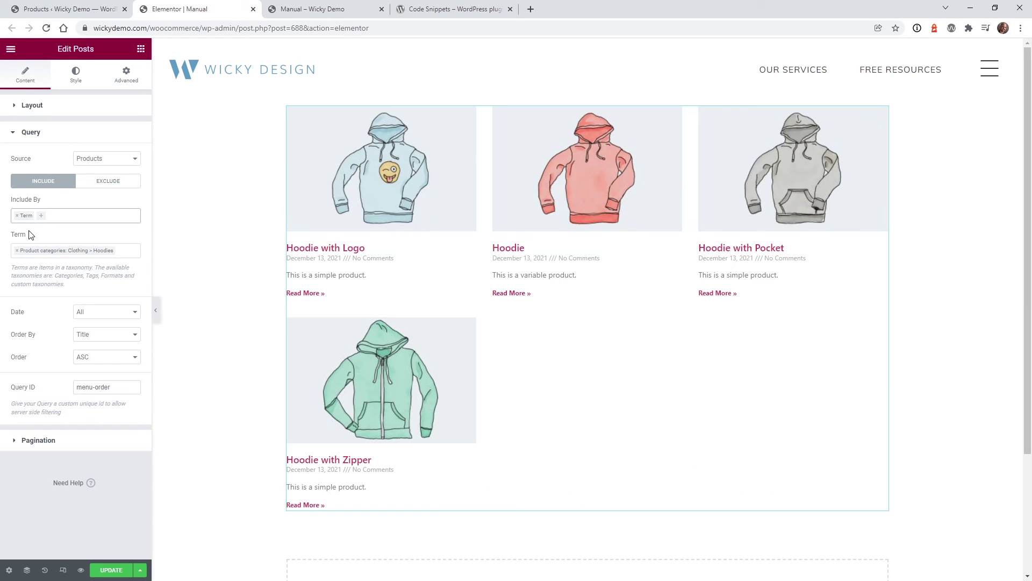
pyautogui.click(44, 253)
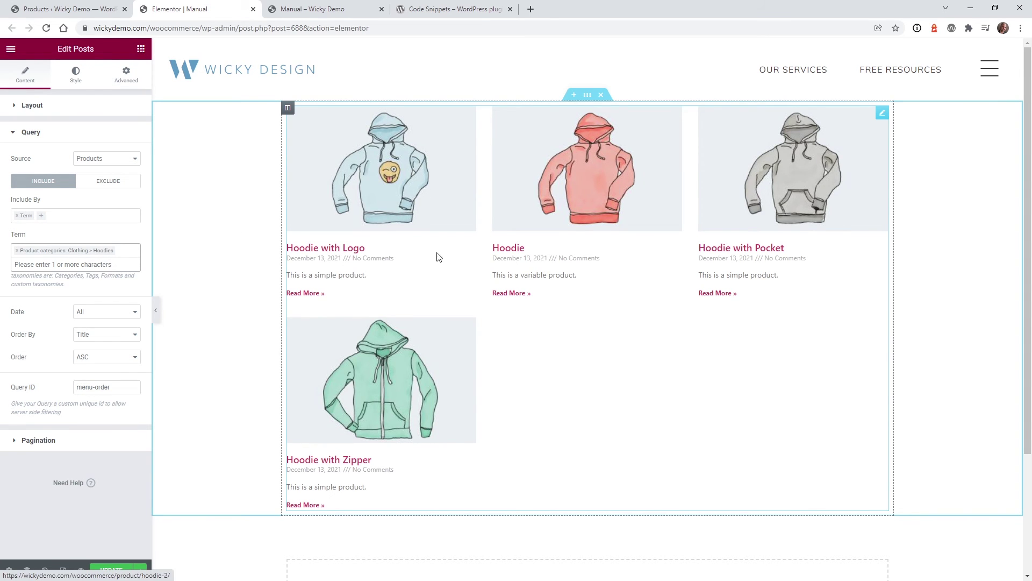
pyautogui.click(90, 9)
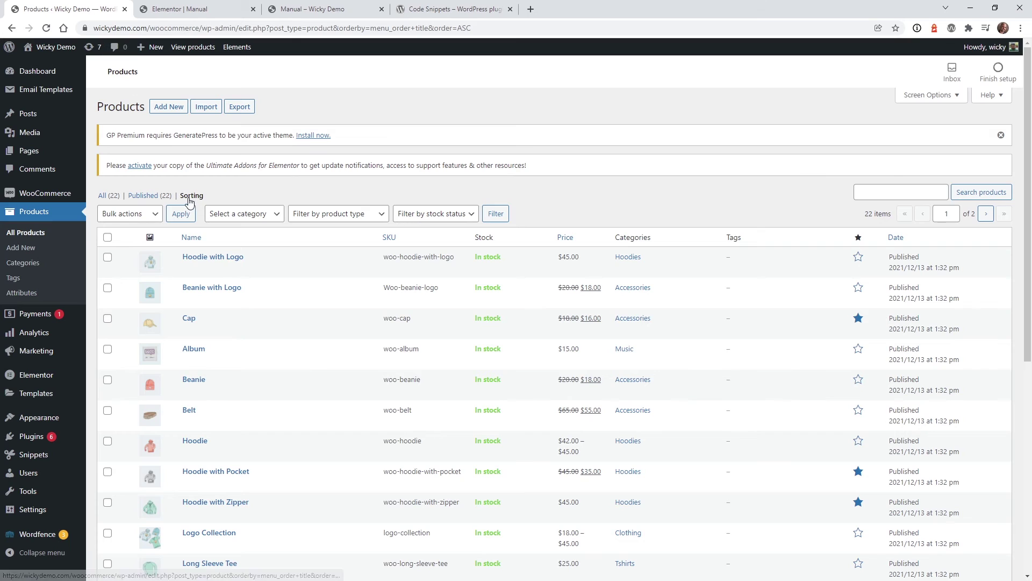
# Filter the products sorting list to the Hoodies category
pyautogui.click(265, 214)
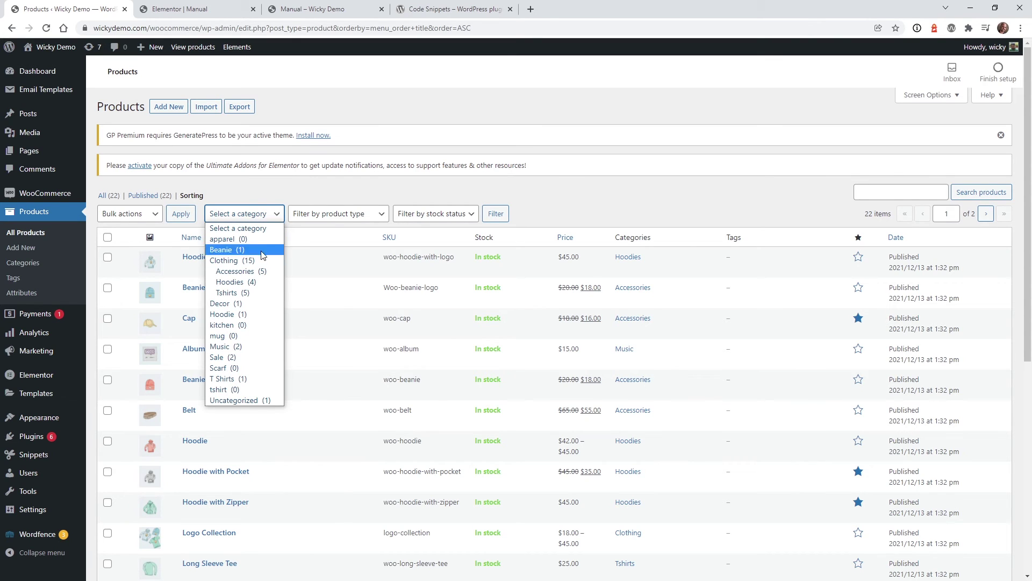
pyautogui.click(243, 284)
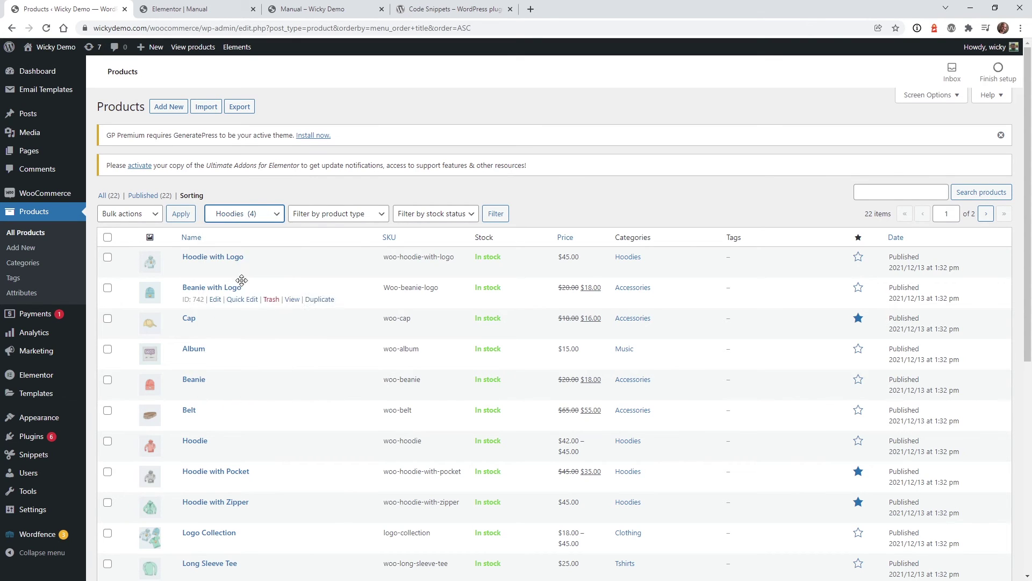
pyautogui.click(496, 215)
pyautogui.click(495, 215)
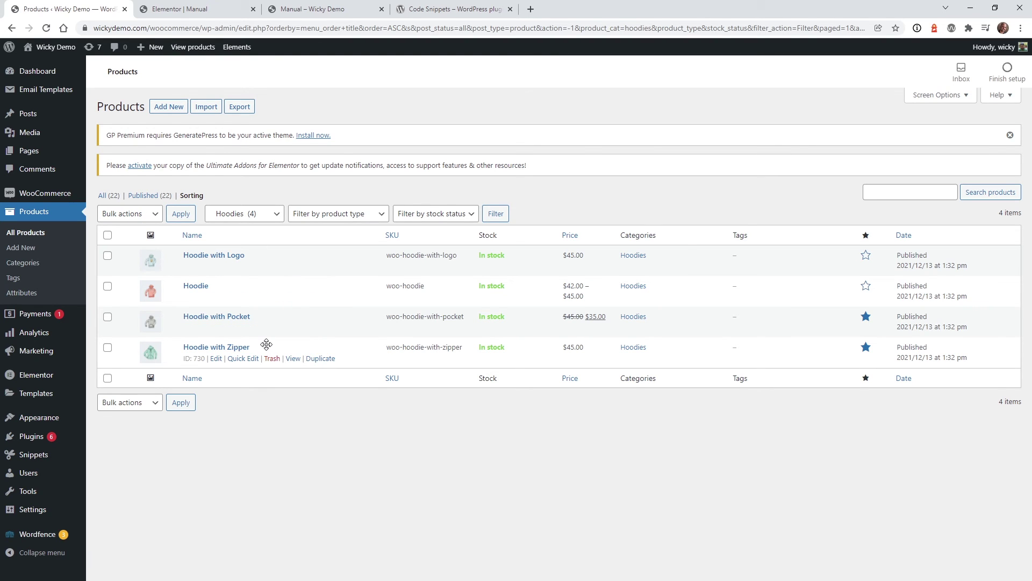
# Drag Hoodie with Zipper to first and Hoodie to second, then view the live shop page
pyautogui.moveTo(266, 344); pyautogui.dragTo(280, 246)
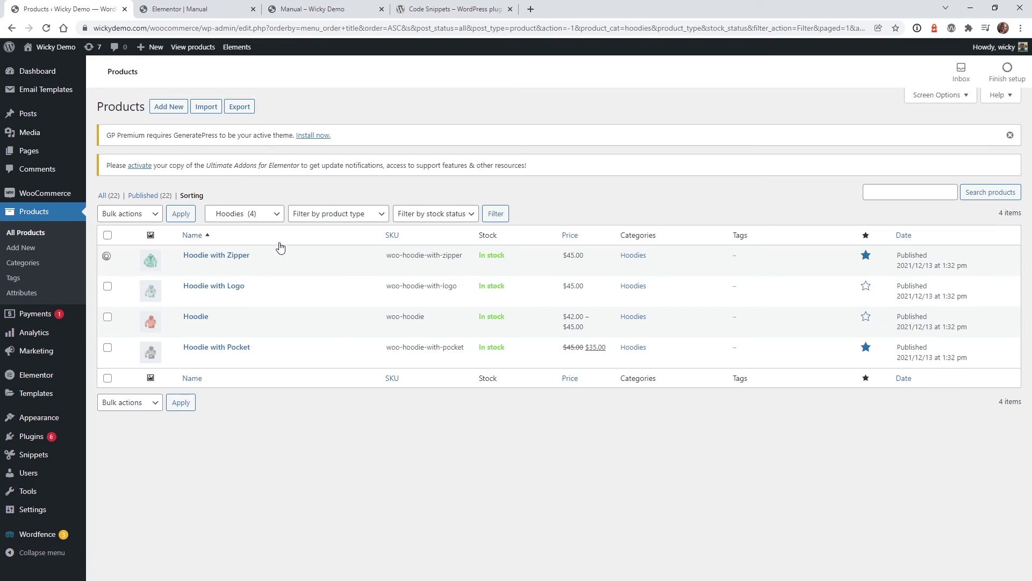
pyautogui.moveTo(274, 315); pyautogui.dragTo(282, 280)
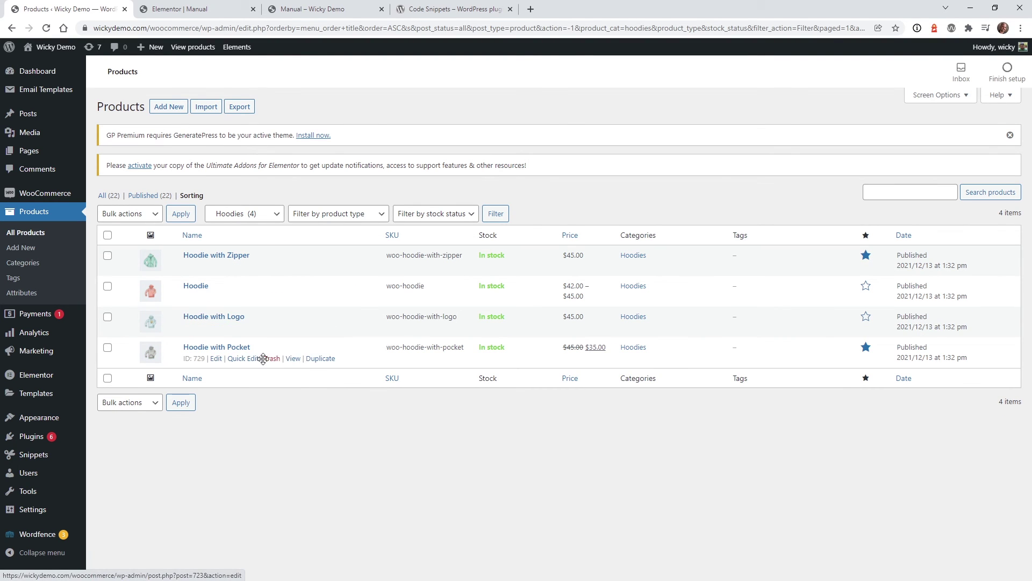
pyautogui.click(329, 8)
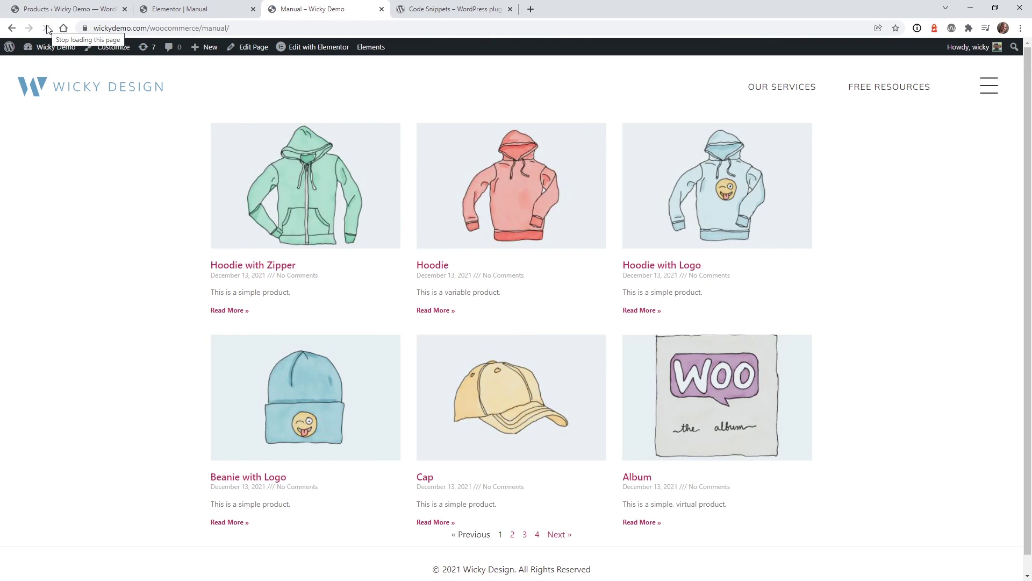
# Update the page, then reload the live Manual page without preview parameters to confirm only four hoodies
pyautogui.click(210, 7)
pyautogui.click(104, 570)
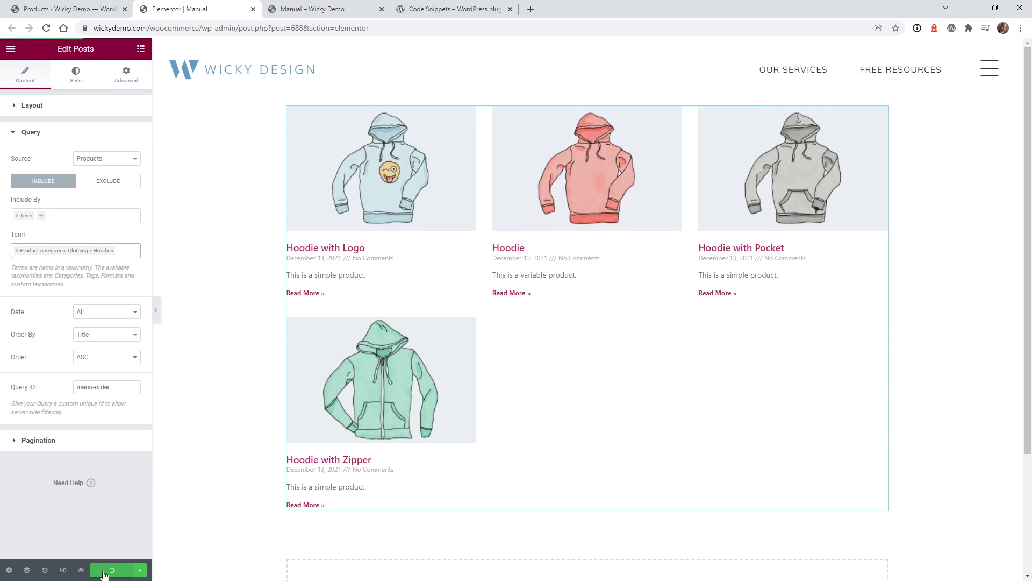
pyautogui.click(312, 9)
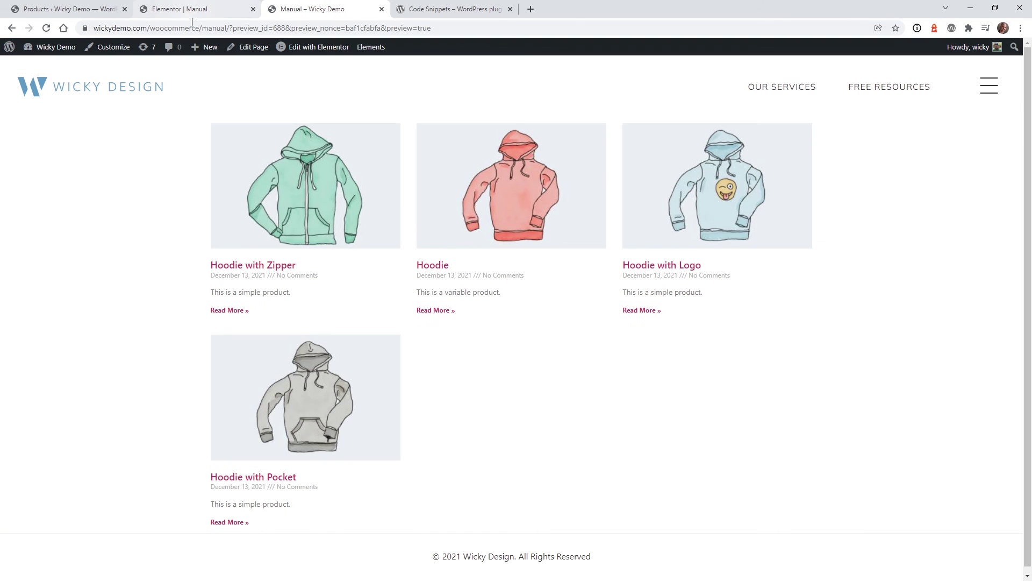
pyautogui.moveTo(230, 28); pyautogui.dragTo(456, 28)
pyautogui.press('Delete')
pyautogui.press('Return')
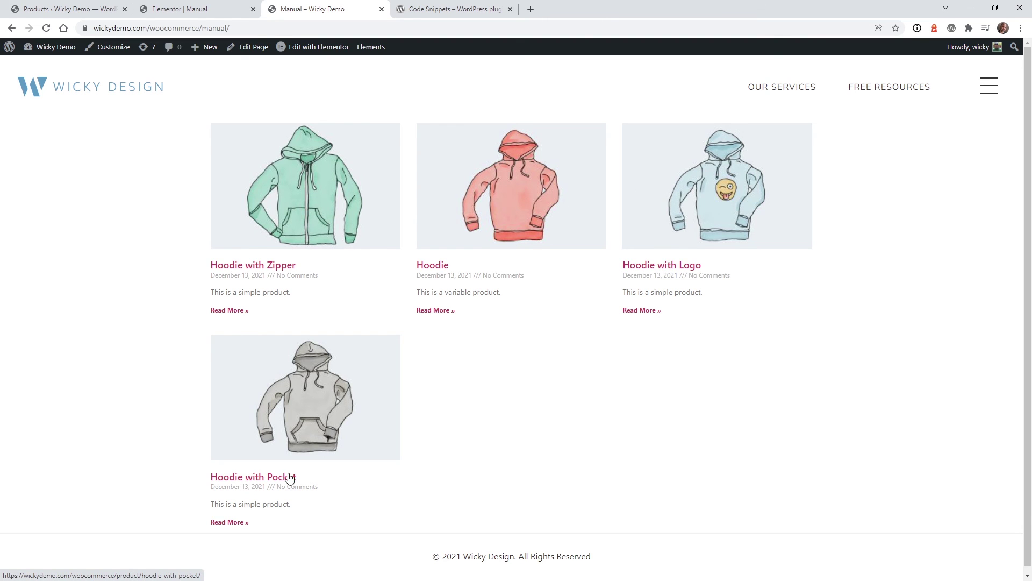
pyautogui.click(172, 9)
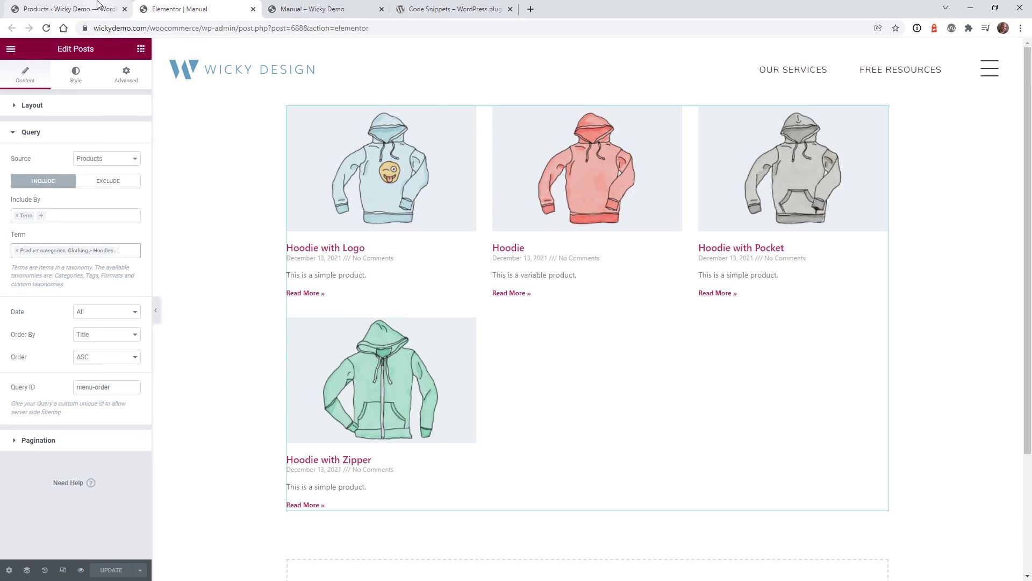
pyautogui.click(97, 6)
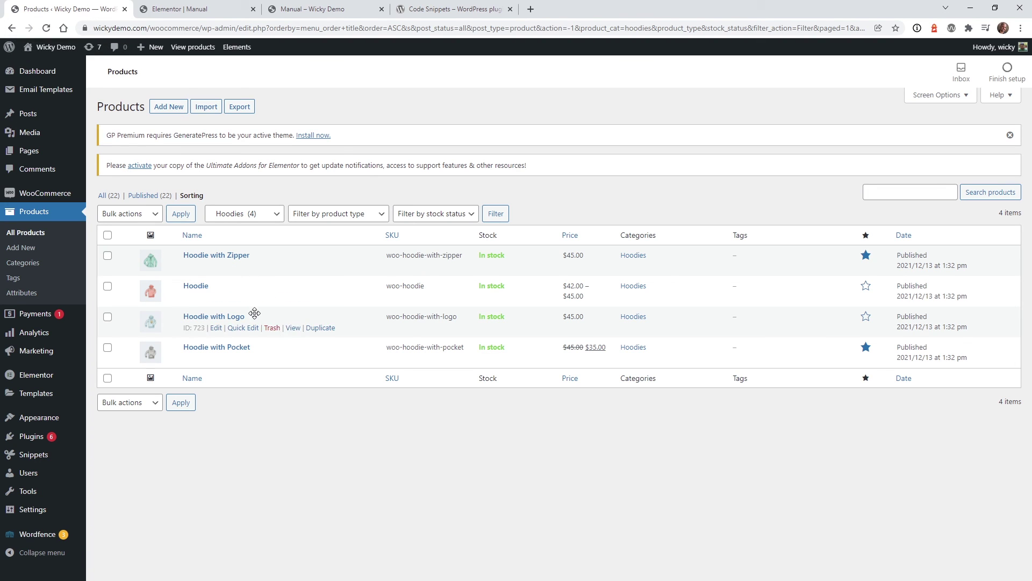
# Filter the WooCommerce Products list to the Tshirts (5) category
pyautogui.click(247, 213)
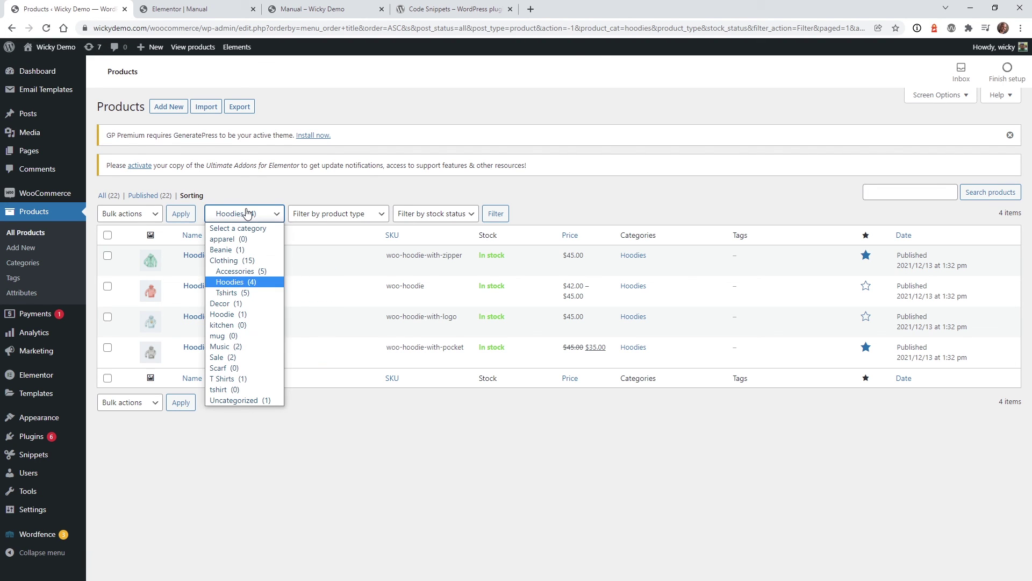
pyautogui.click(257, 291)
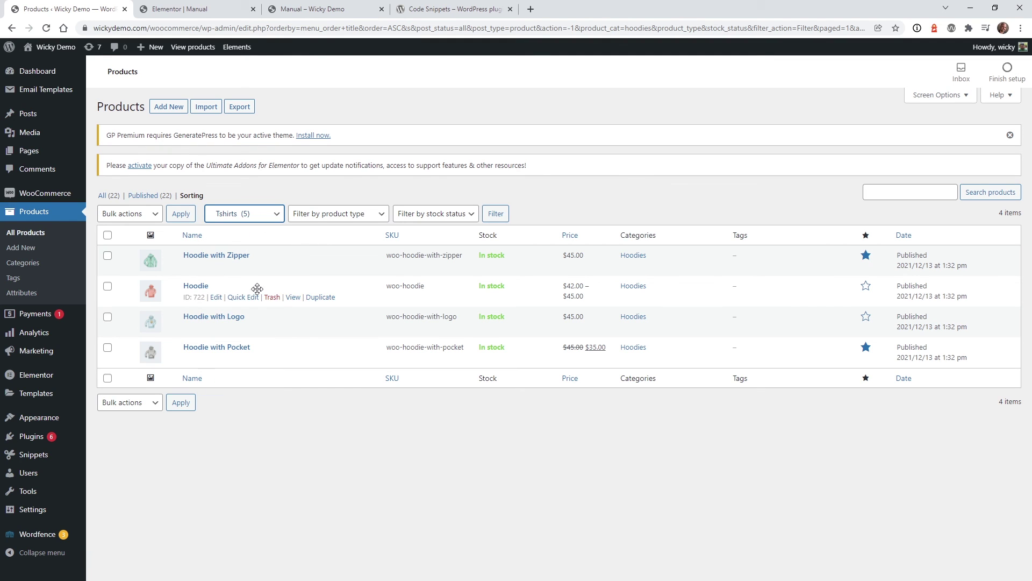
pyautogui.click(496, 215)
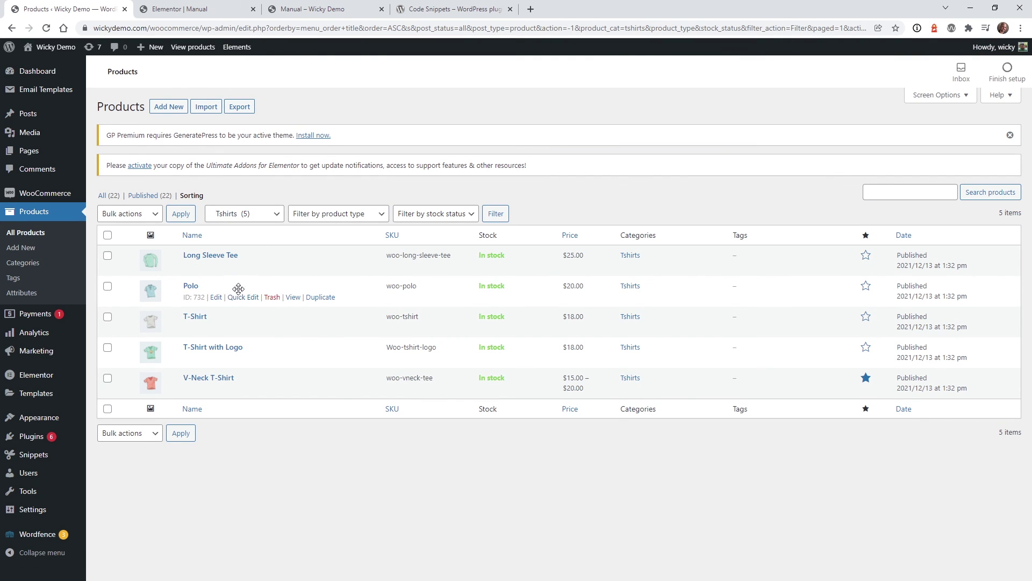
pyautogui.click(180, 9)
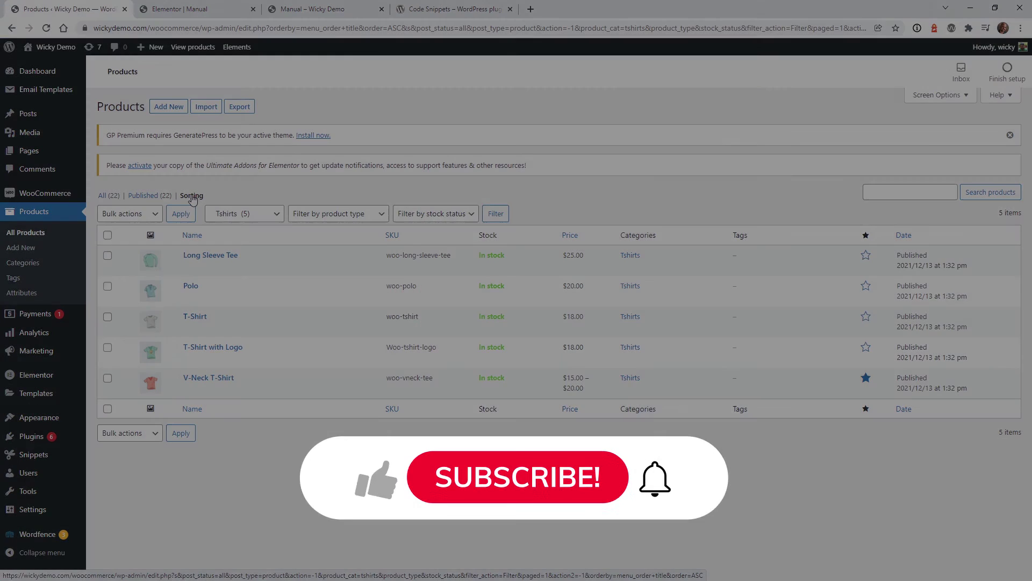